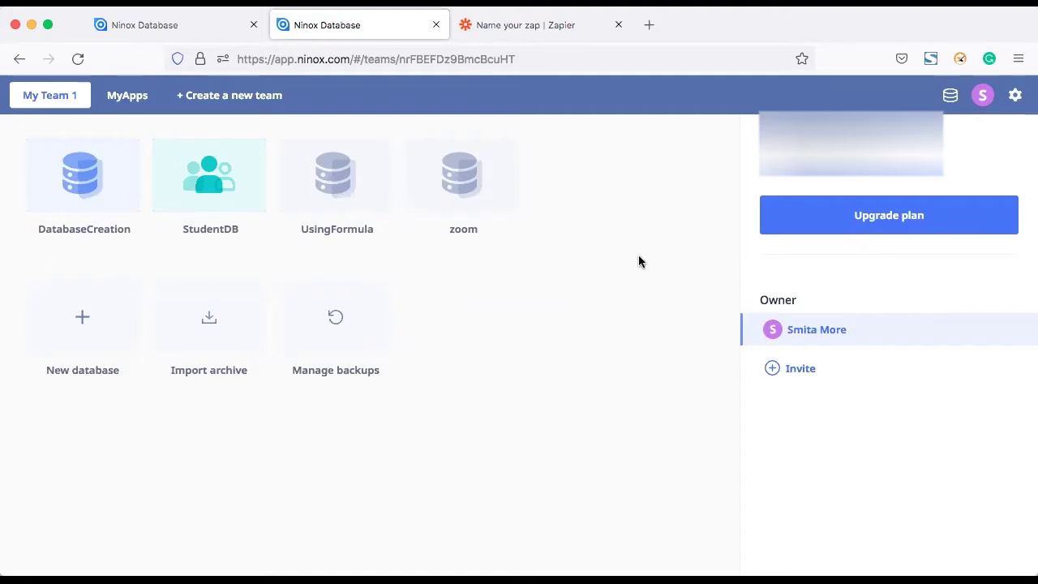
Step: Check the Ninox team's integrations panel with its API keys, then close it
click(1014, 97)
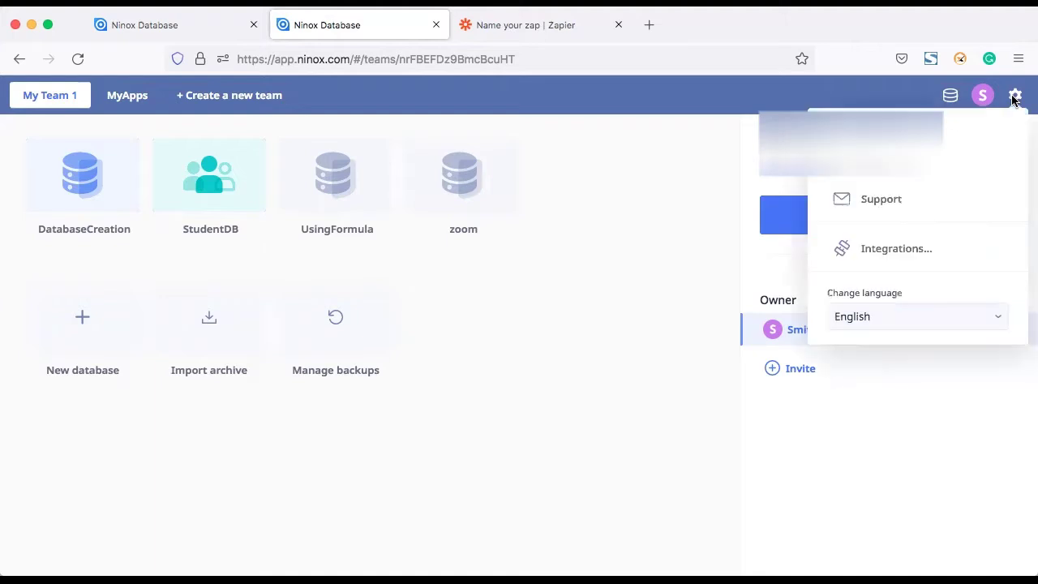
click(890, 250)
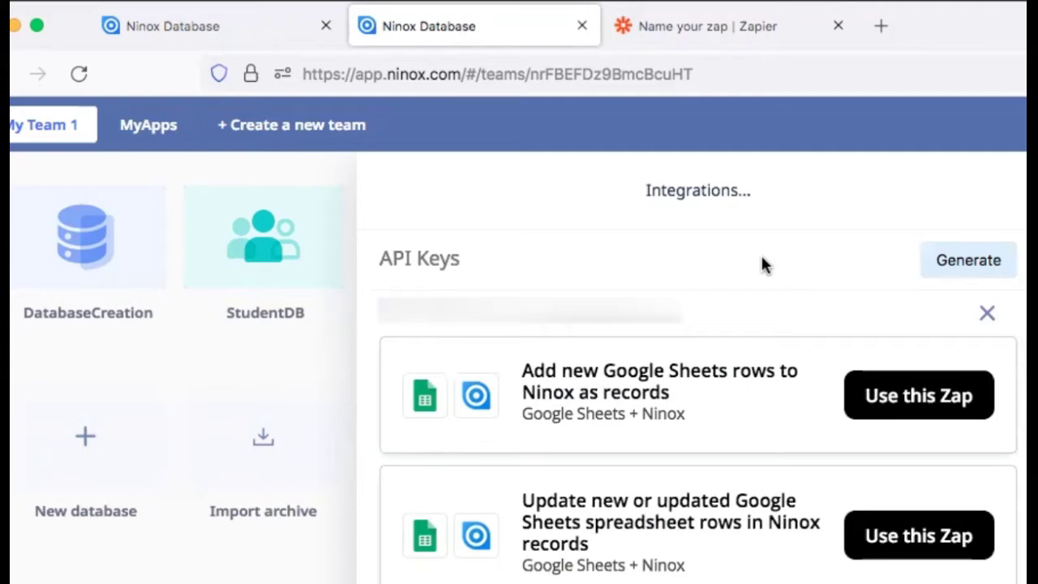
click(143, 493)
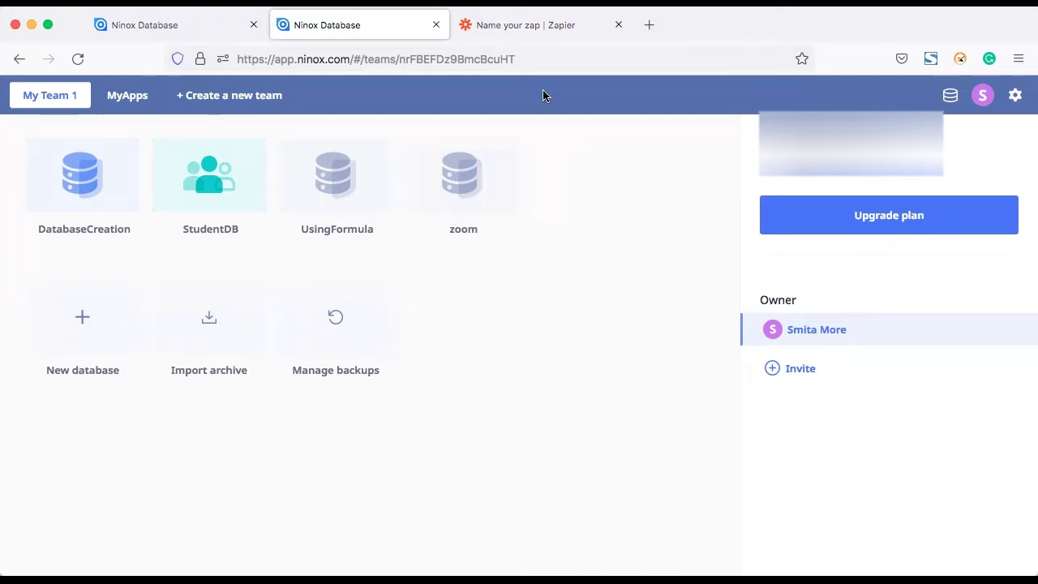
Step: Glance at Zapier, then peek into the DatabaseCreation database and return to the team list
click(498, 25)
click(300, 25)
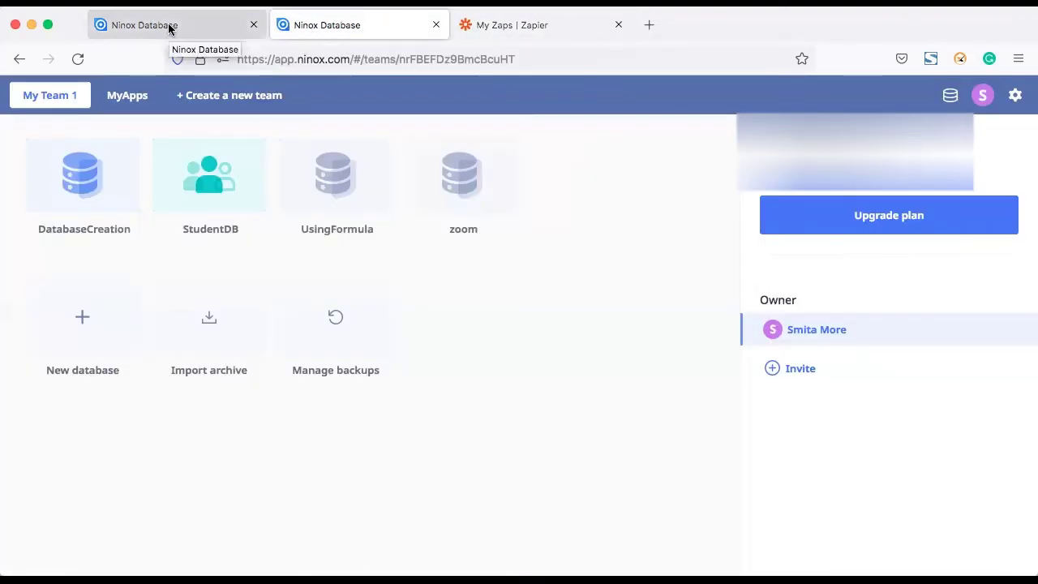
click(81, 177)
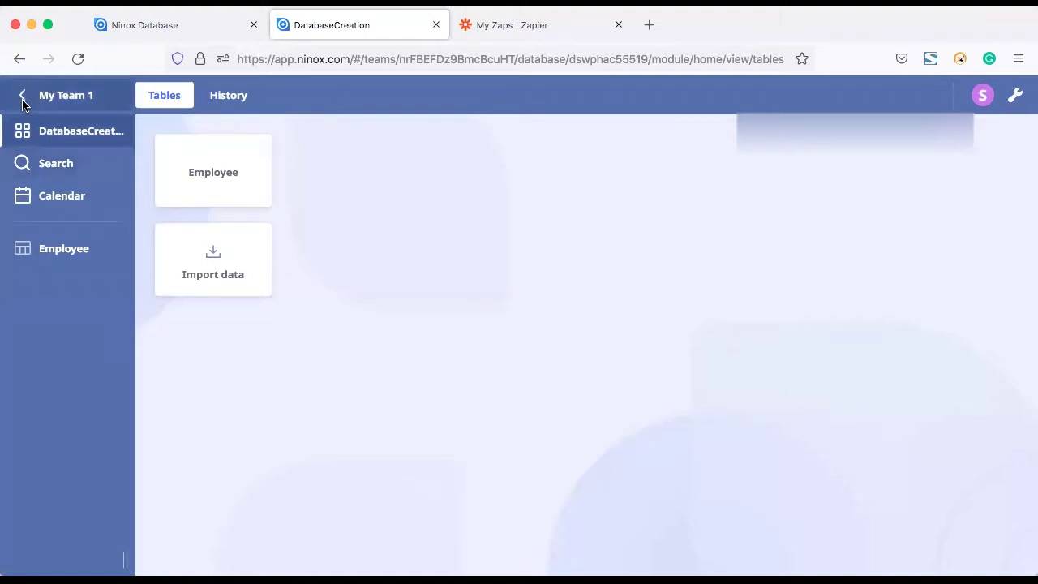
click(22, 95)
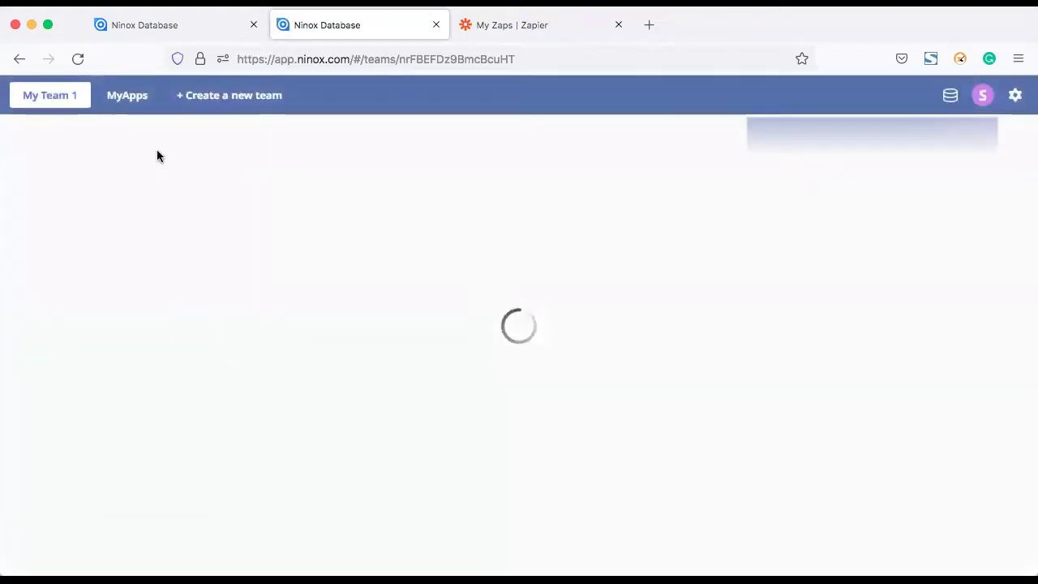
Step: Open the Student table of StudentDB and scroll down to its last records
click(210, 183)
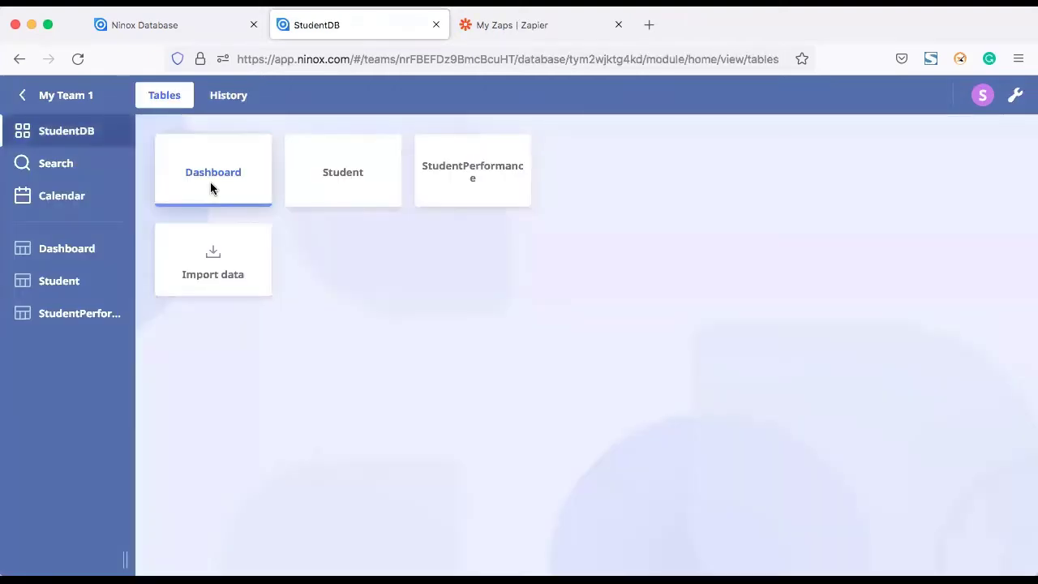
click(61, 280)
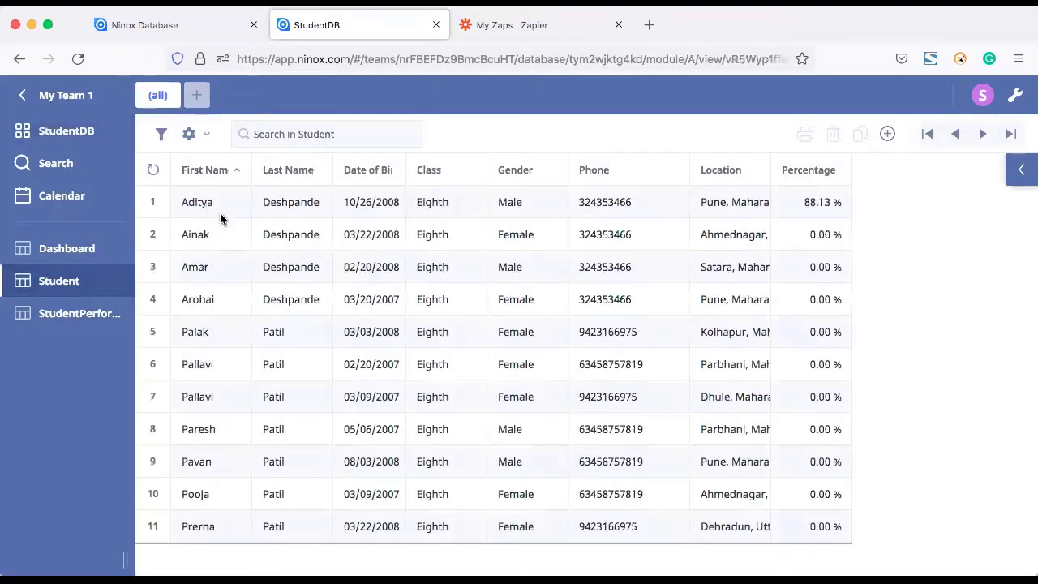
scroll(297, 329, down, 5)
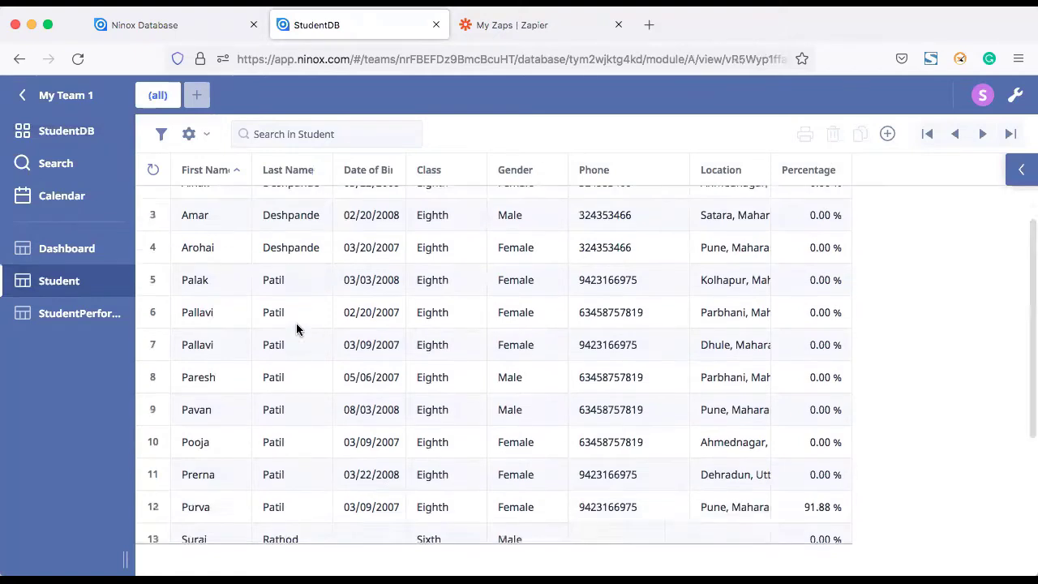
scroll(297, 328, down, 1)
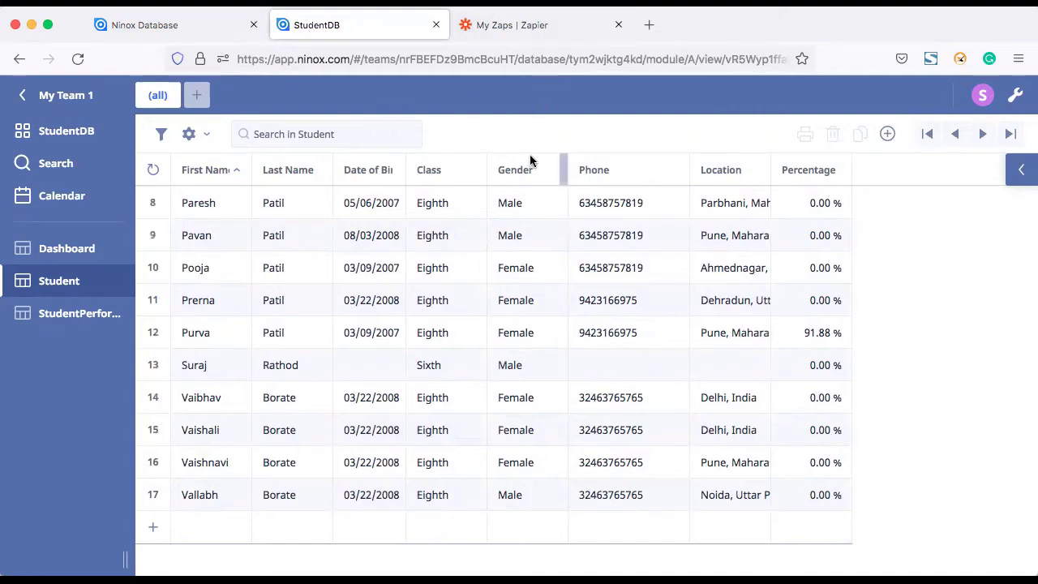
Step: From the My Zaps overview, start a new zap with Create Zap
click(513, 26)
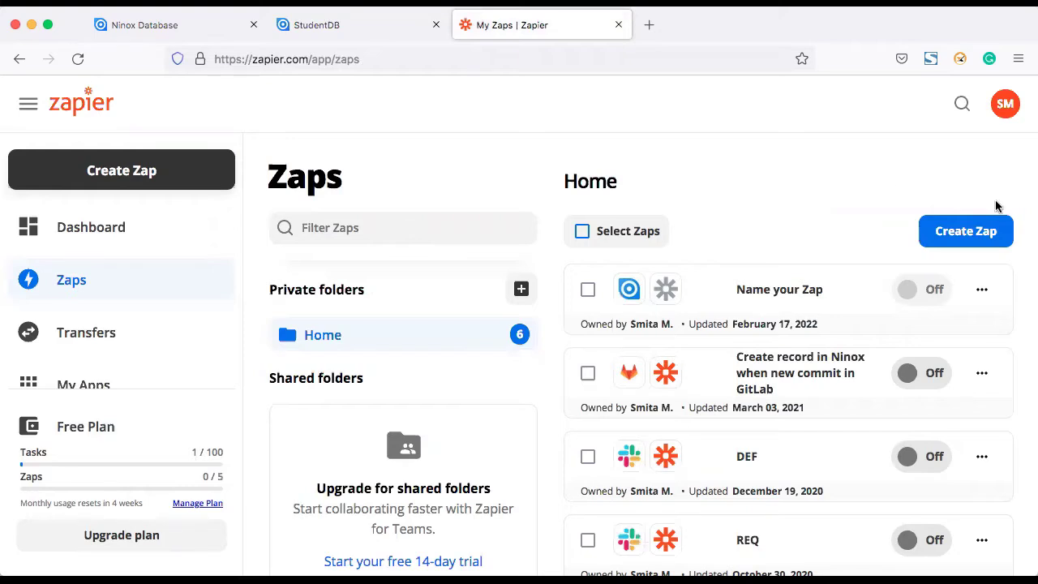
click(960, 235)
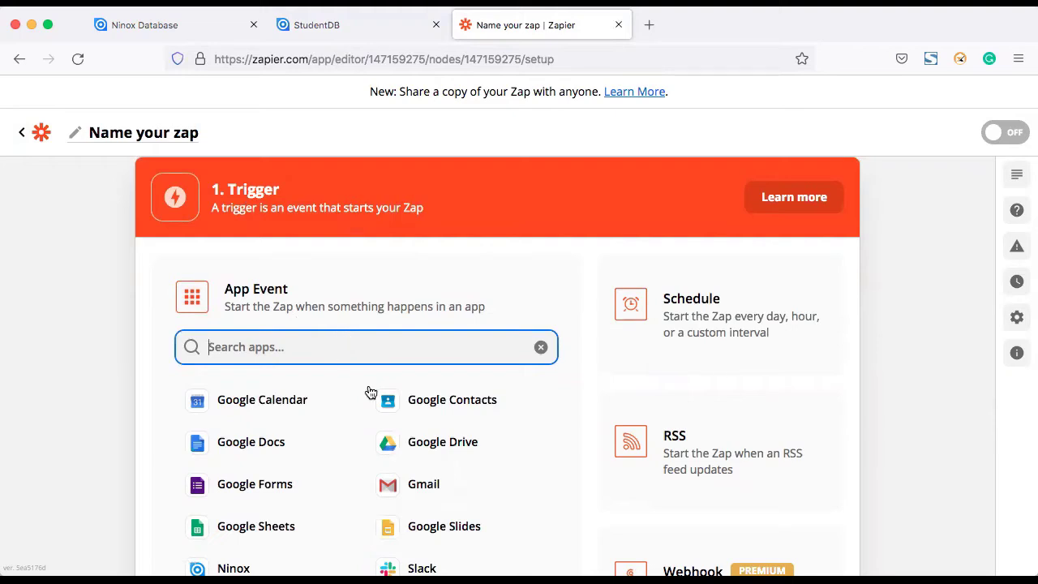
Step: Set the zap trigger to Ninox with the New Record event, then manage connected accounts
scroll(370, 392, down, 5)
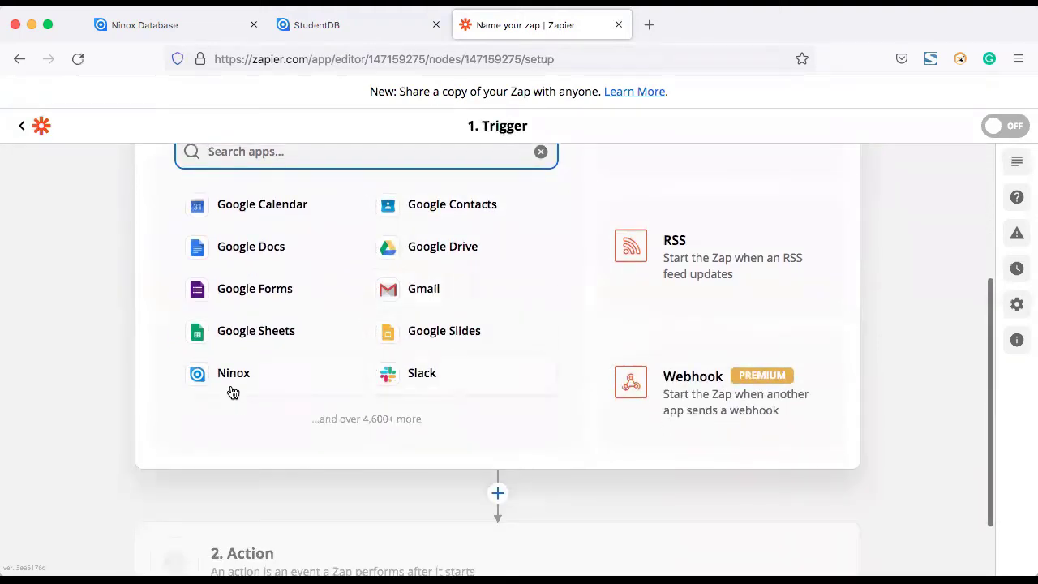
click(215, 375)
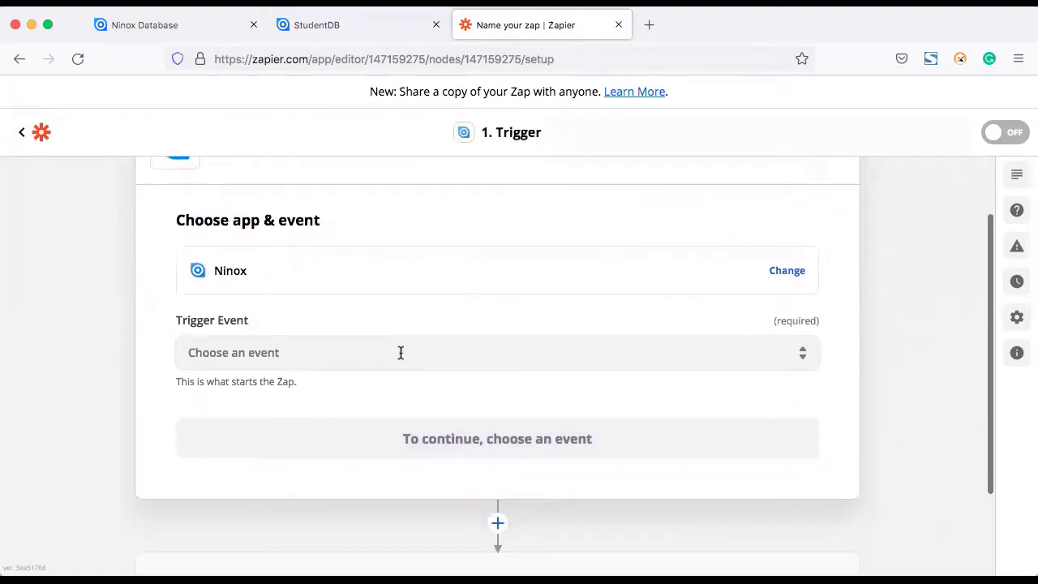
click(365, 348)
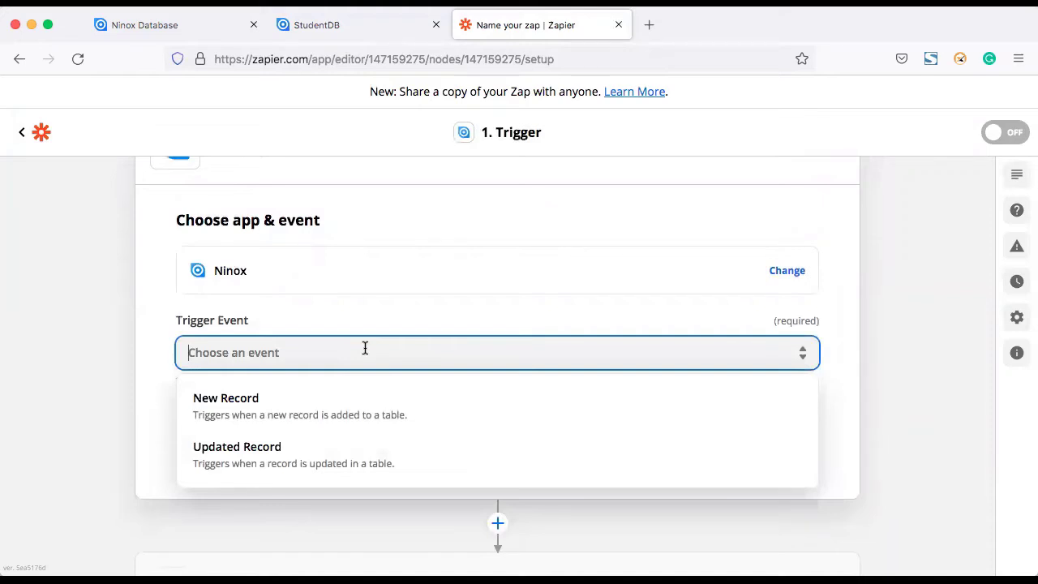
click(227, 402)
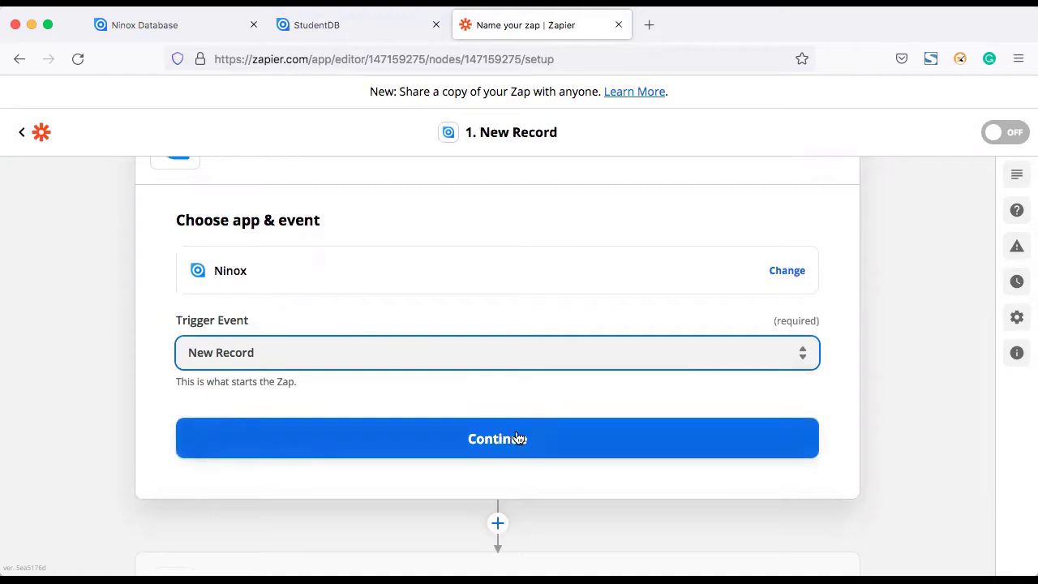
click(501, 440)
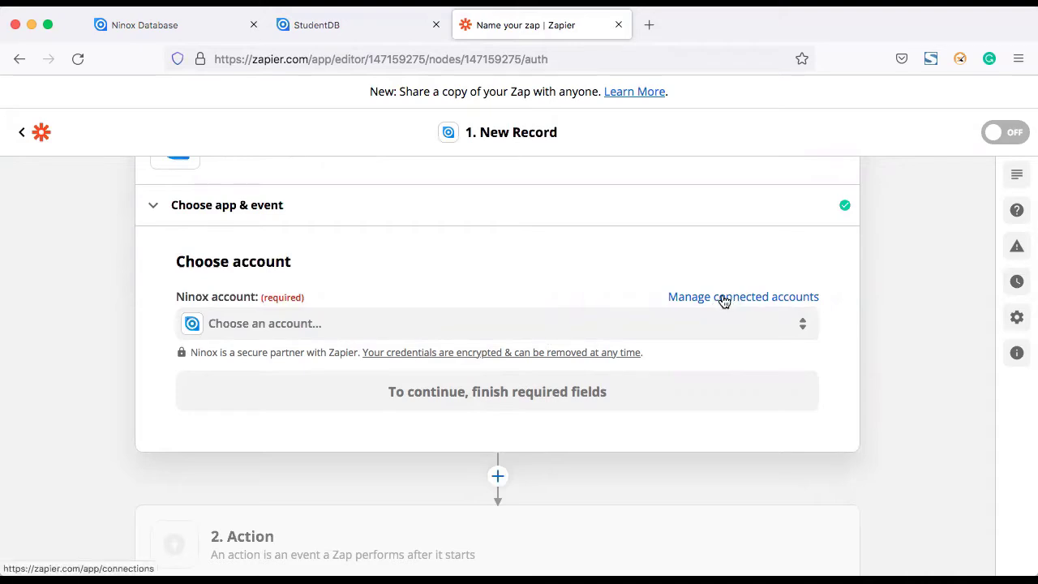
click(725, 298)
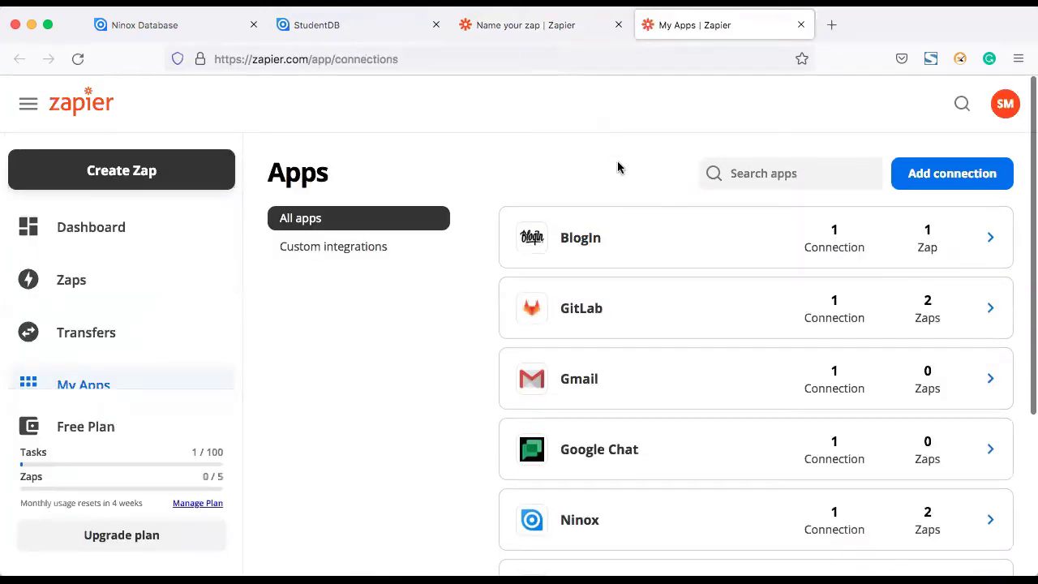
Step: Find Ninox in the My Apps list and open its connections page
scroll(589, 170, down, 2)
scroll(589, 170, down, 3)
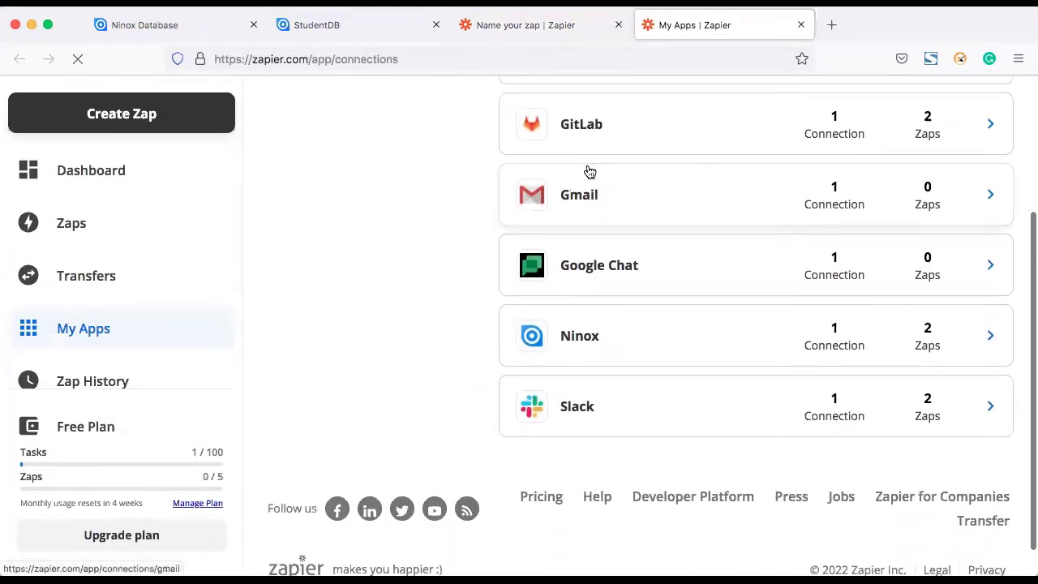
scroll(614, 219, up, 5)
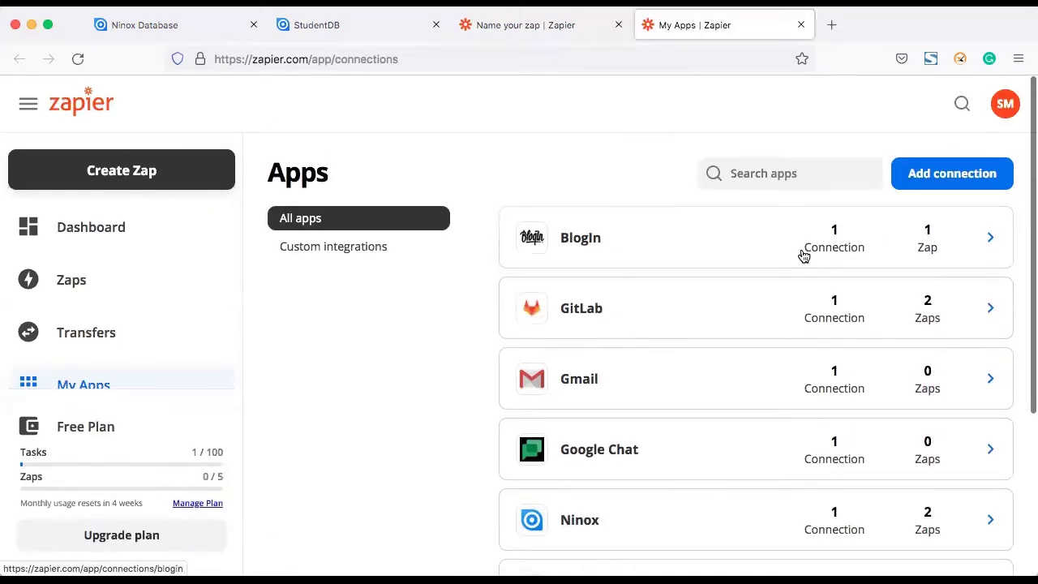
scroll(730, 357, down, 5)
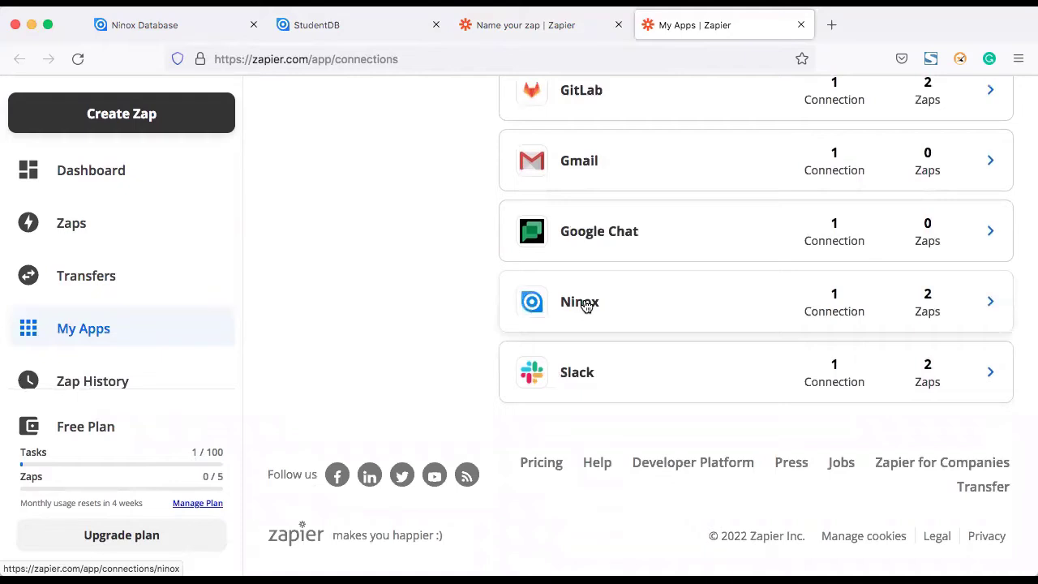
click(587, 304)
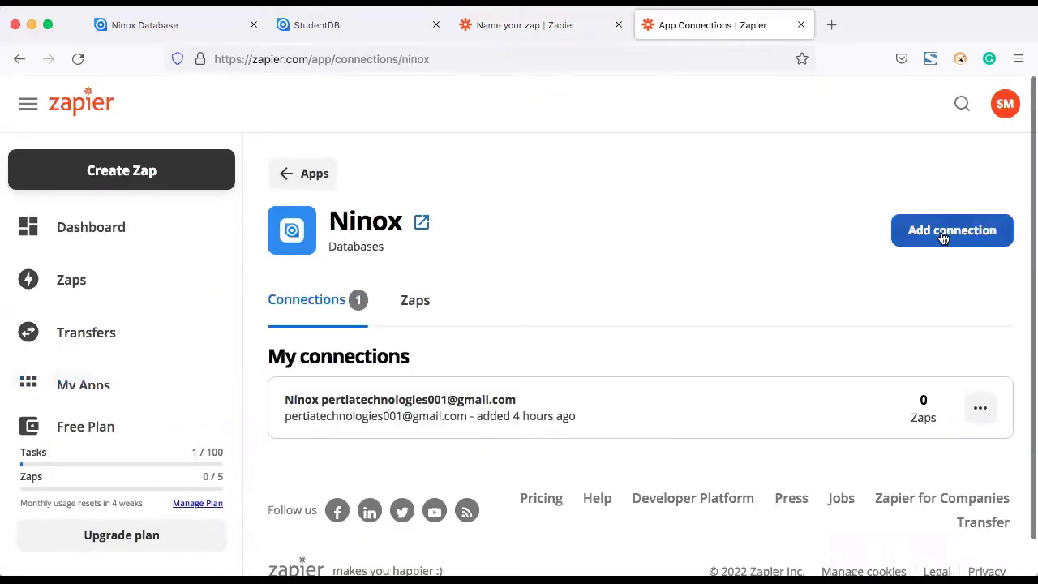
click(945, 232)
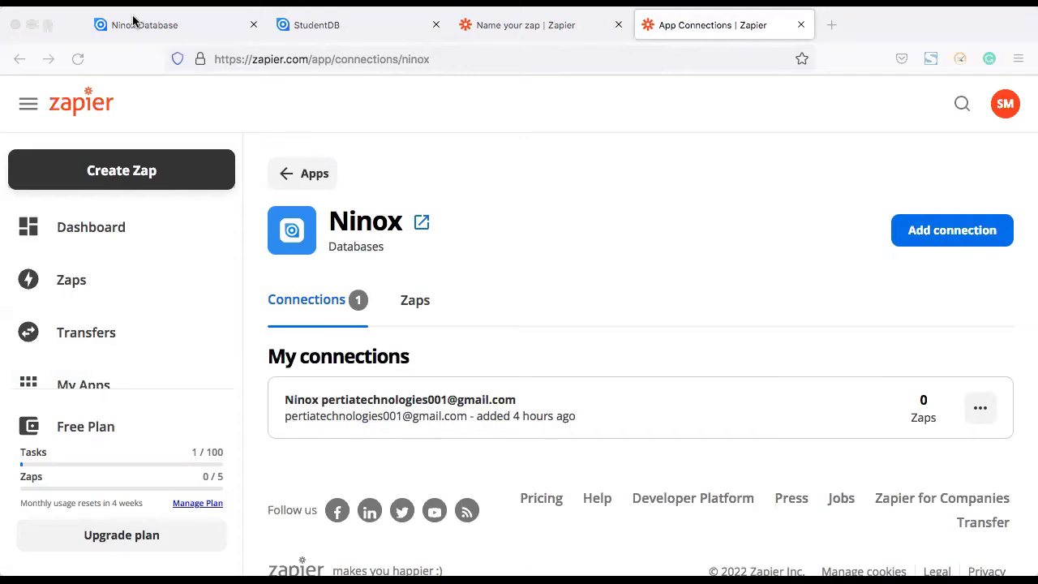
Step: Start a fresh zap and name it 'NinoxToGmail'
click(292, 176)
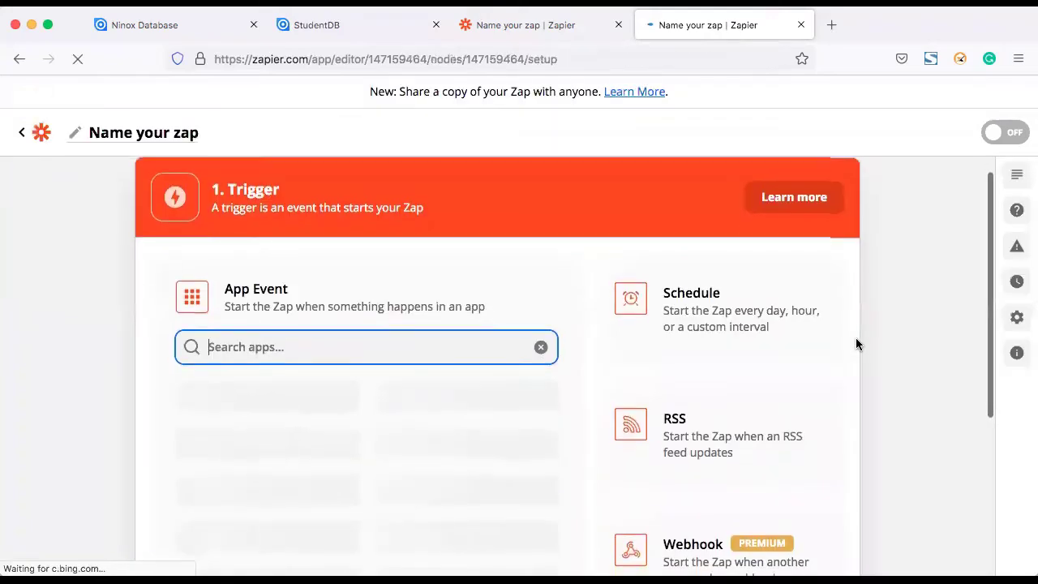
scroll(397, 321, down, 1)
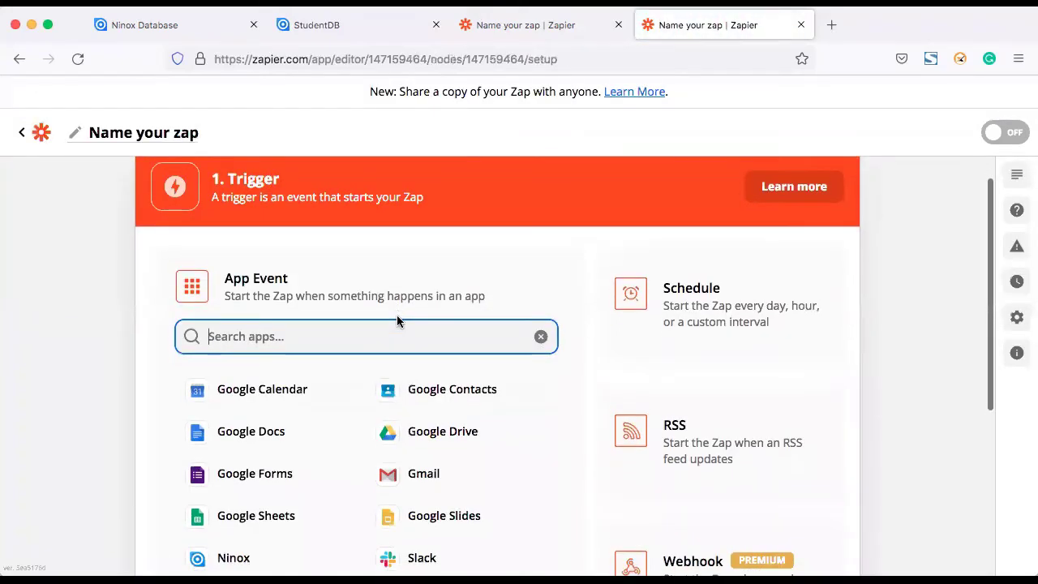
click(91, 135)
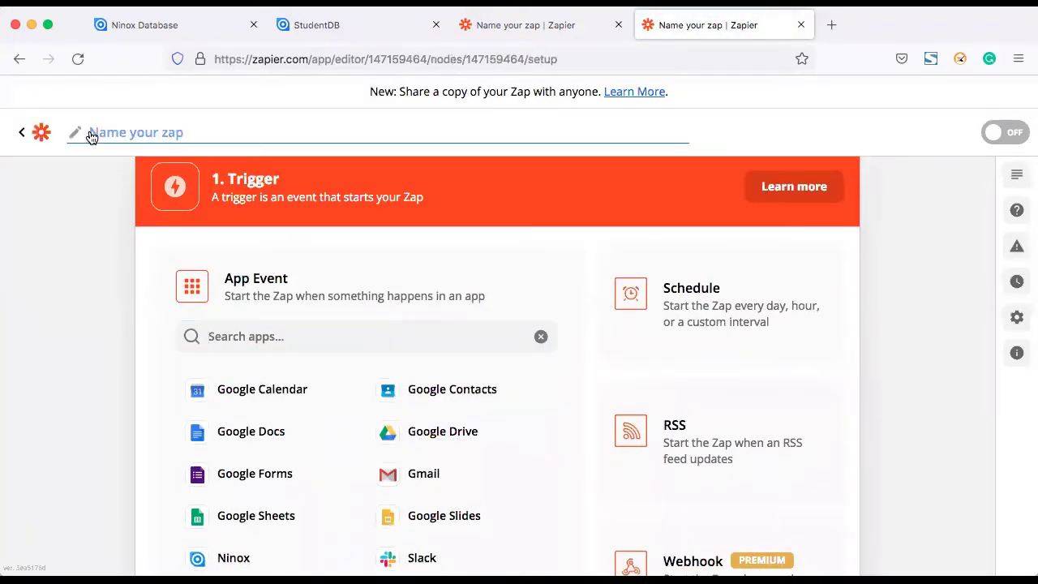
text(NinoxToGmail)
click(164, 388)
scroll(336, 405, down, 5)
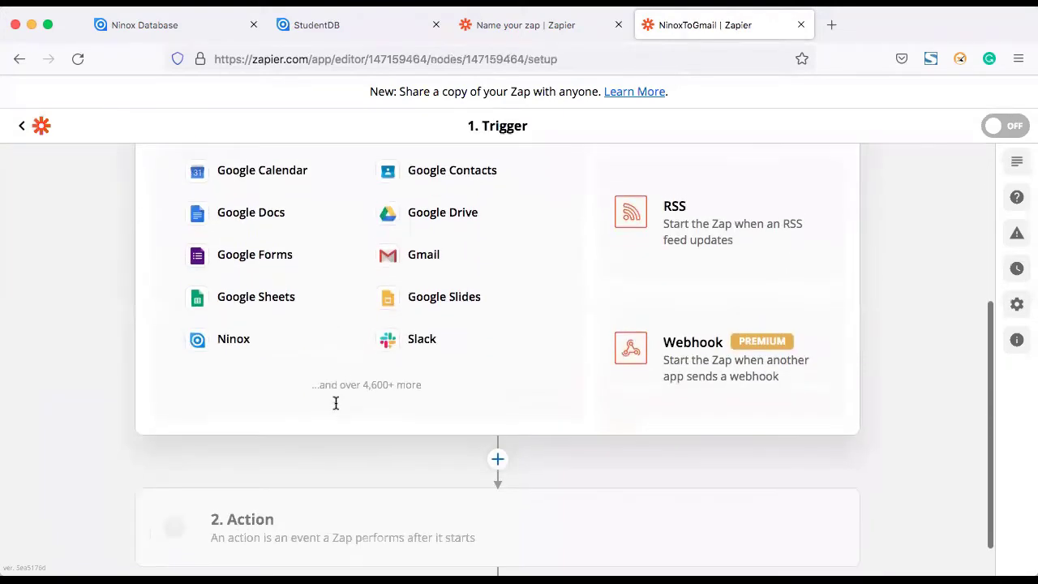
scroll(336, 406, up, 1)
Step: Set the trigger to Ninox New Record using the connected Ninox account
click(229, 371)
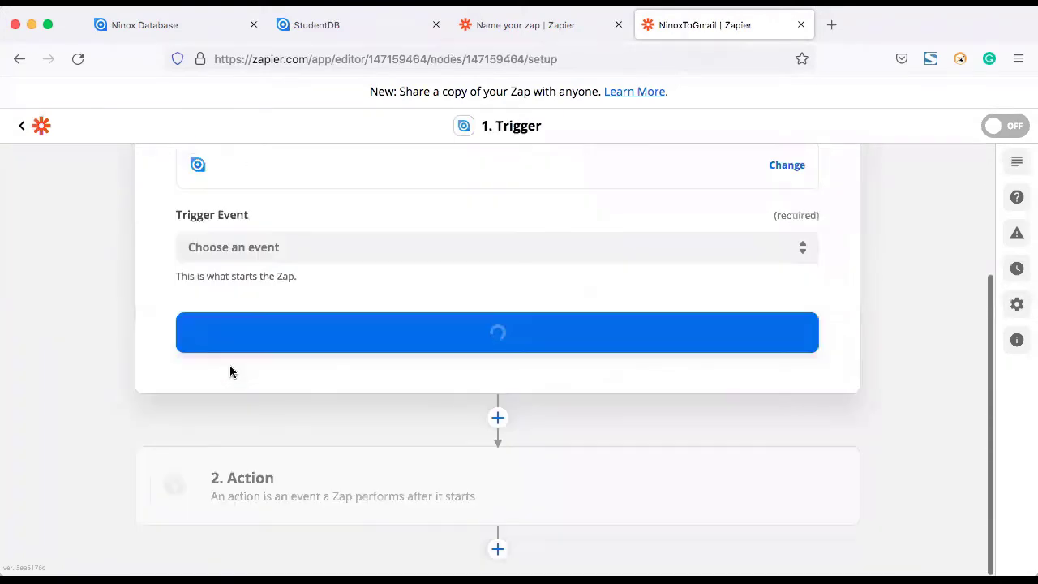
click(374, 244)
click(251, 293)
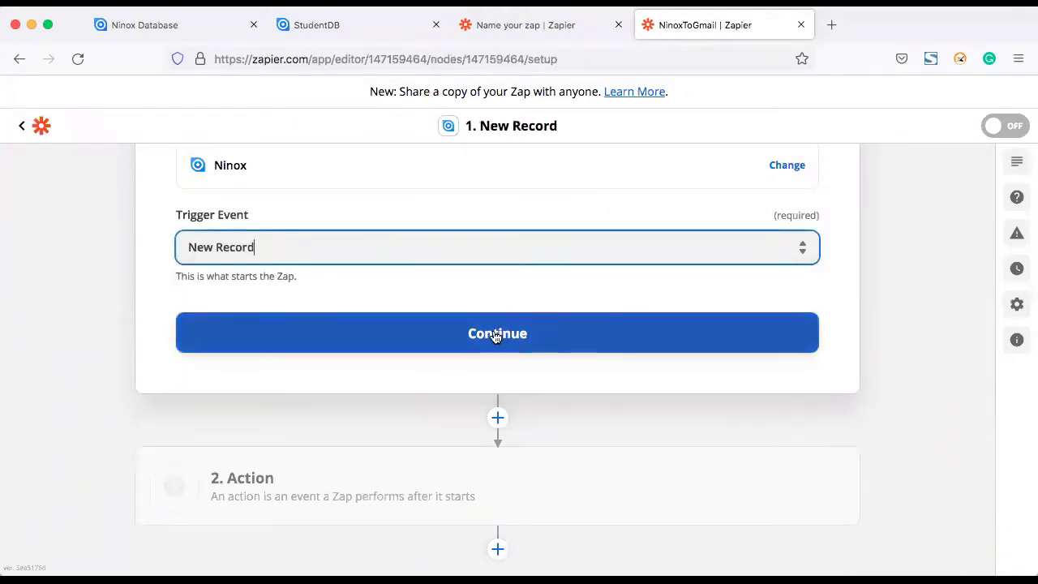
click(496, 335)
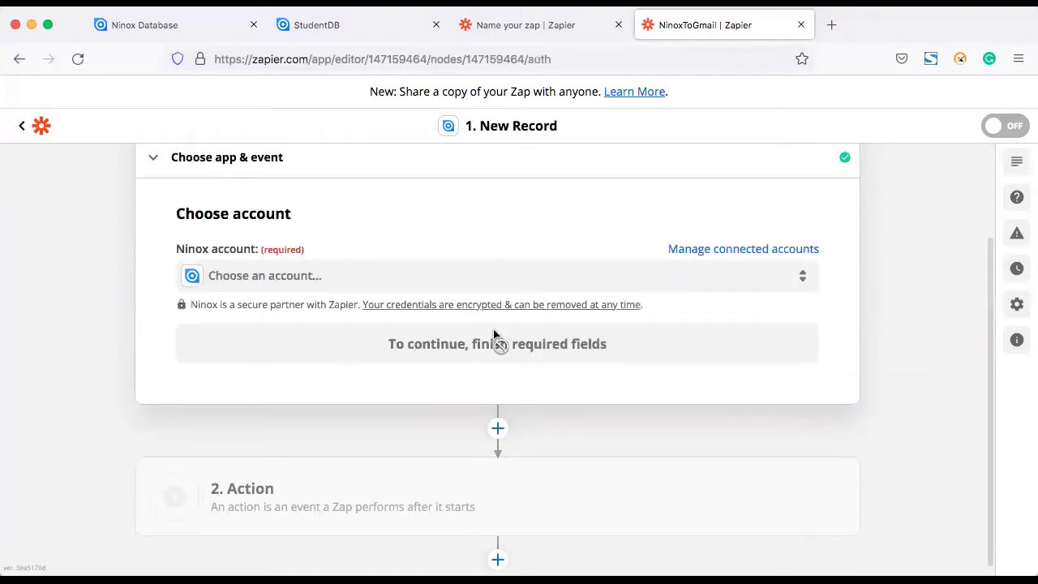
click(328, 276)
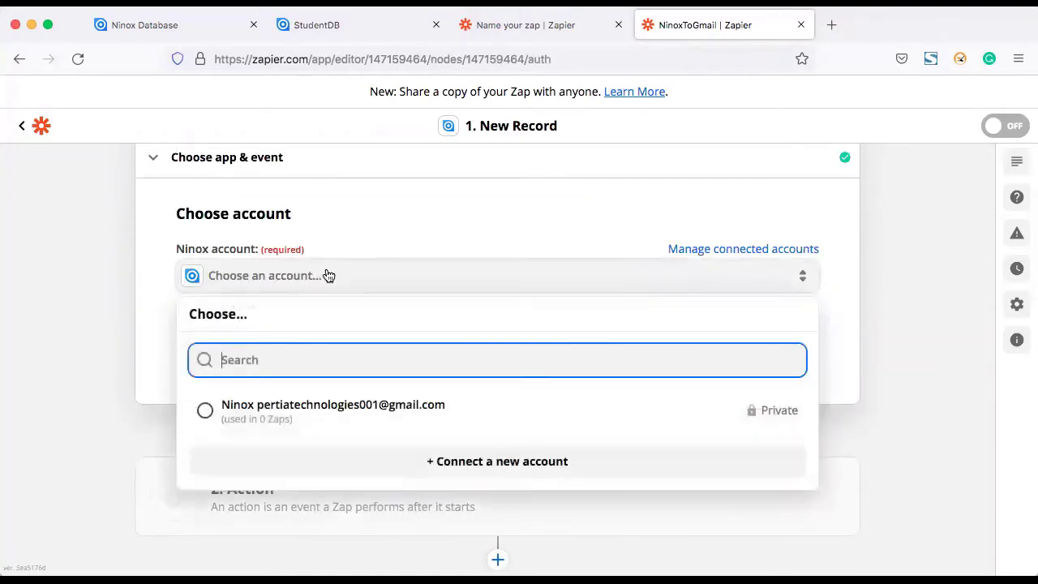
click(275, 407)
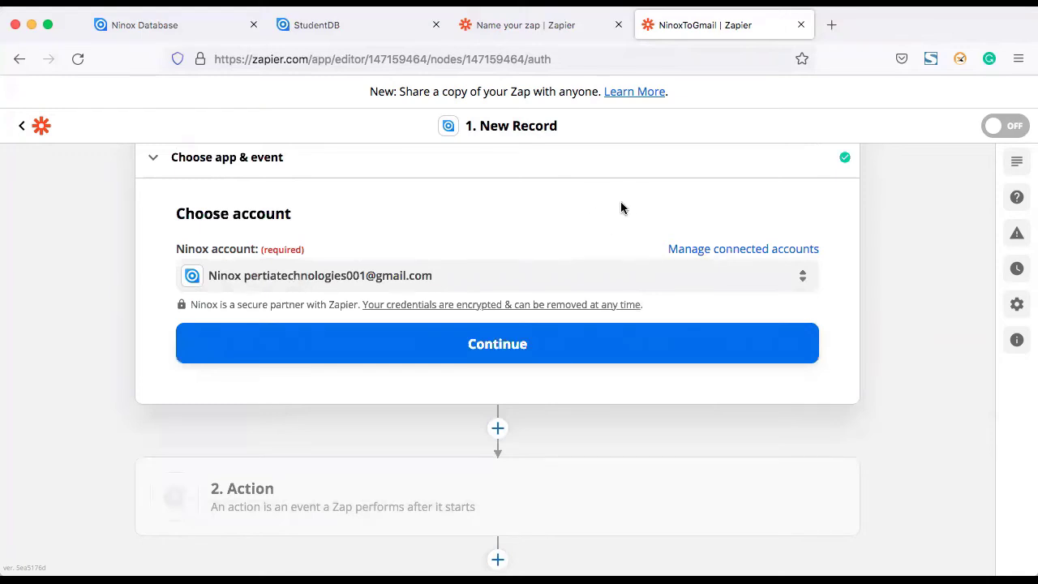
click(471, 346)
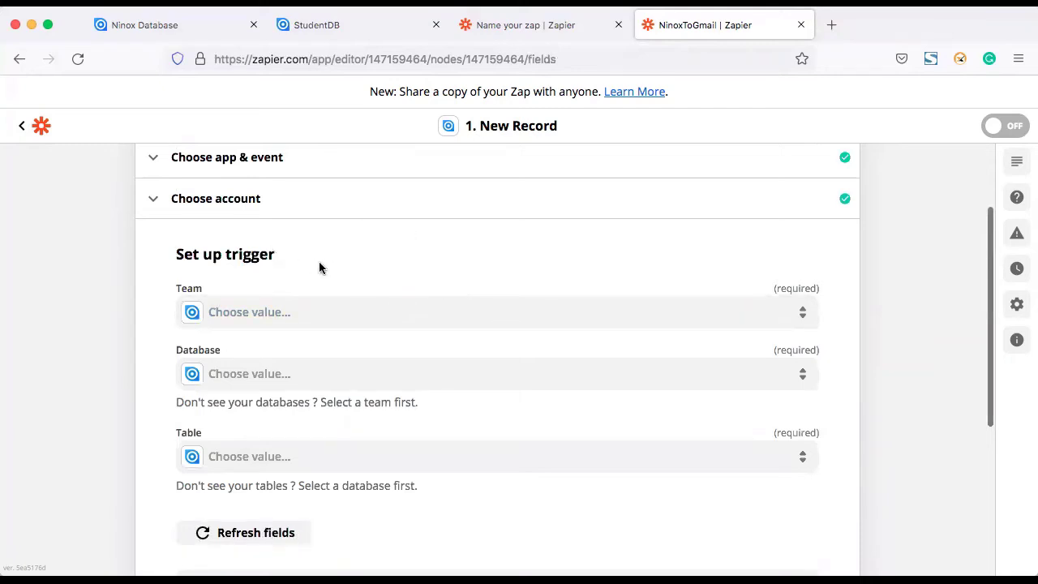
Step: Point the trigger at team My Team 1, database StudentDB, table Student, and continue to testing
click(342, 317)
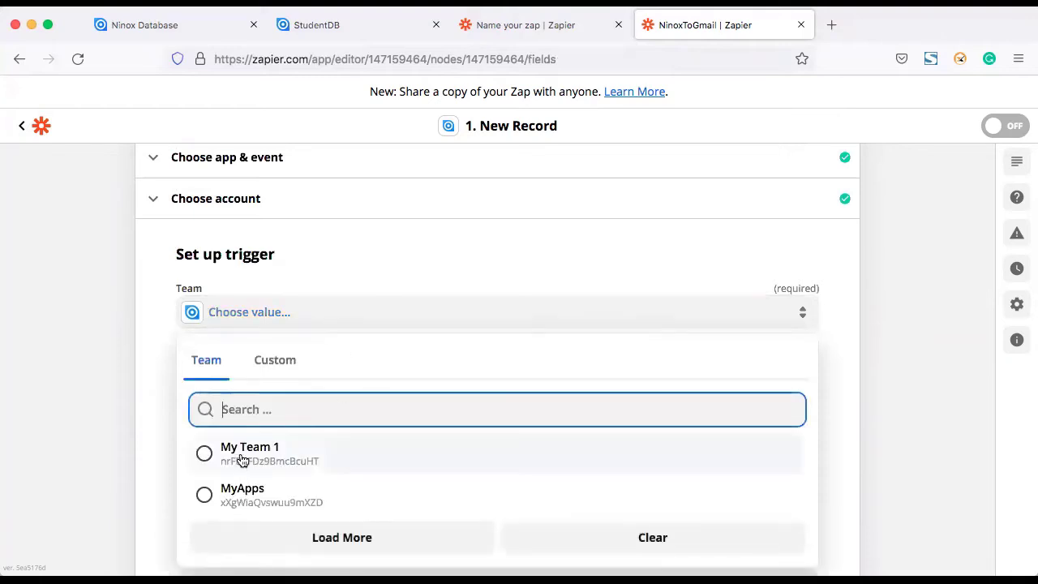
click(231, 458)
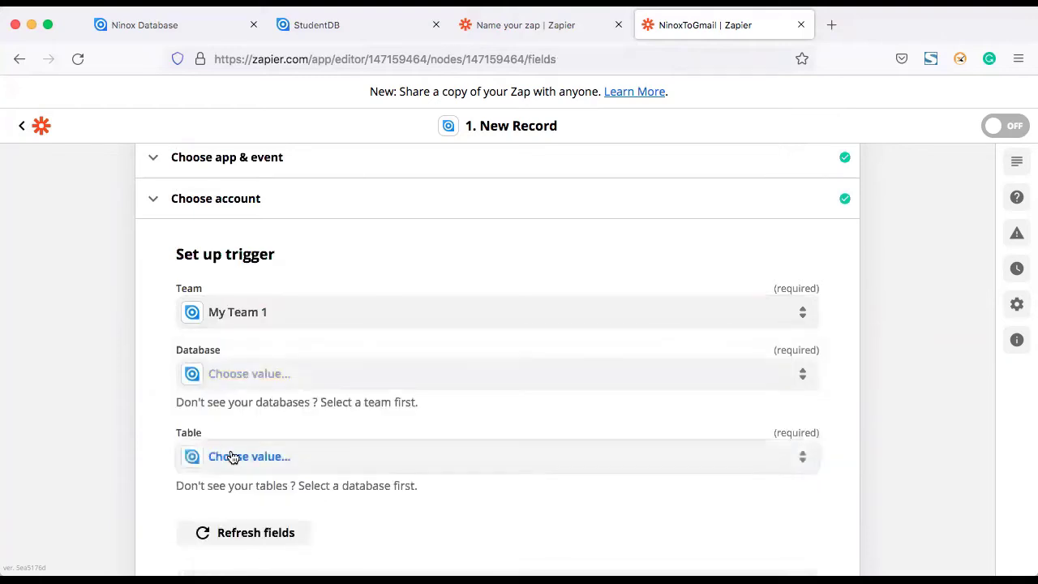
click(301, 379)
scroll(317, 439, down, 3)
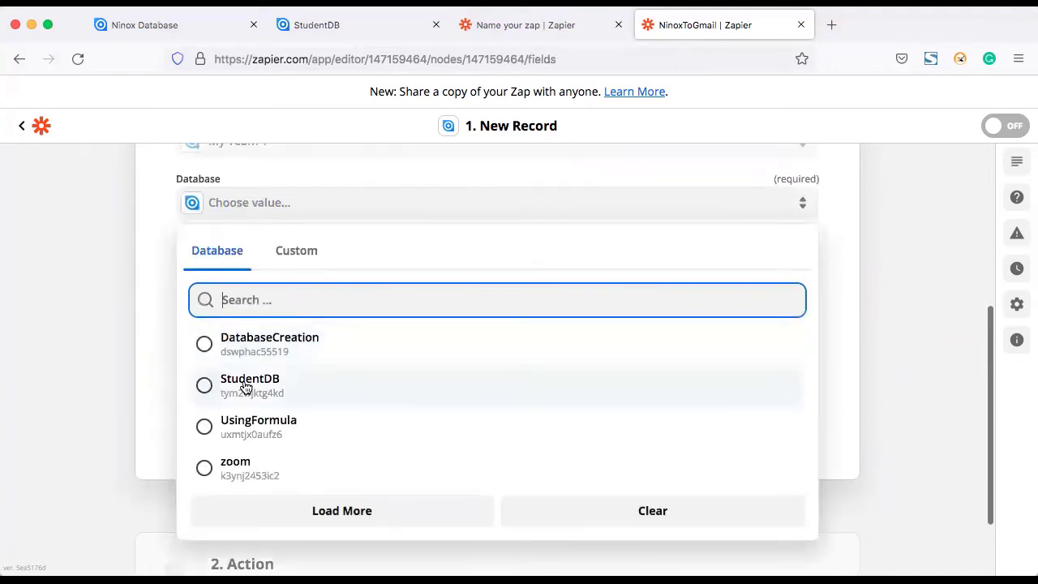
click(244, 382)
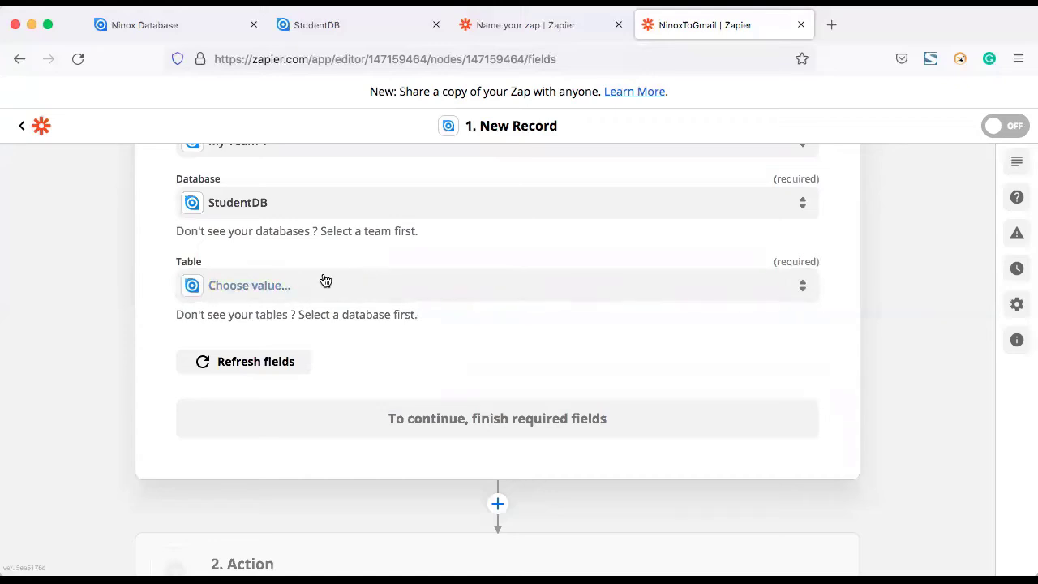
click(282, 289)
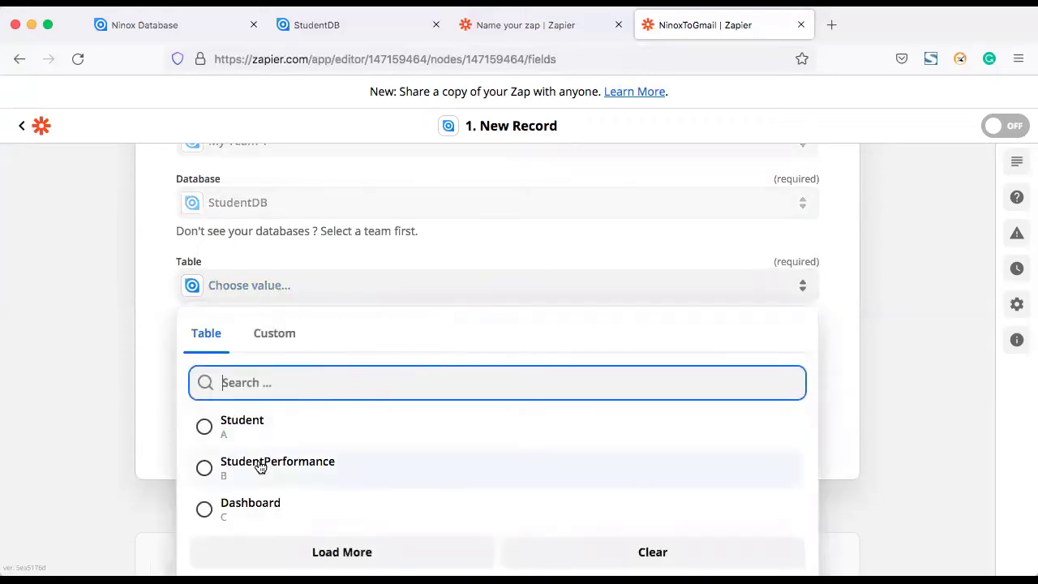
click(237, 424)
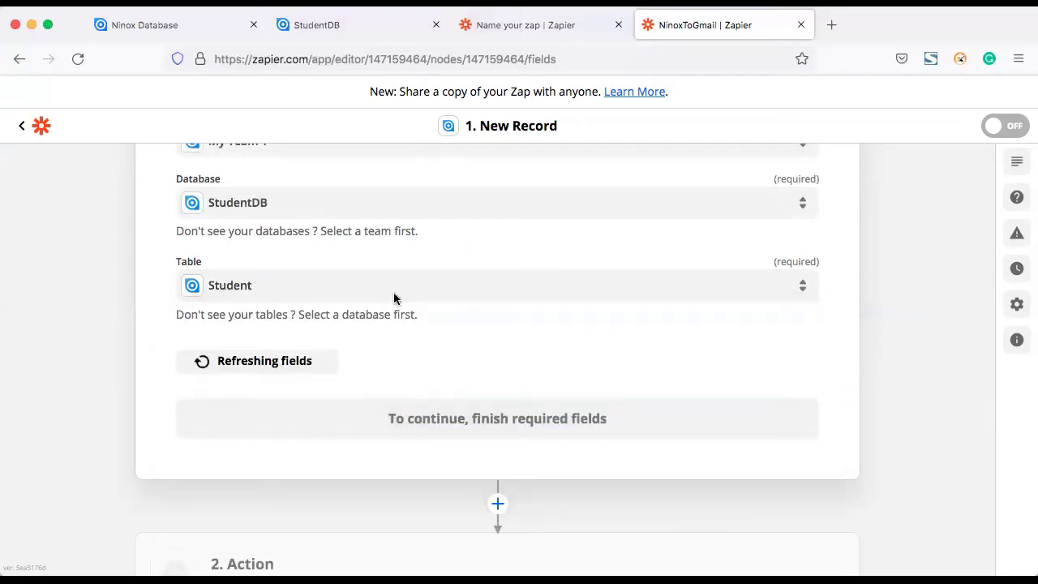
scroll(398, 337, down, 2)
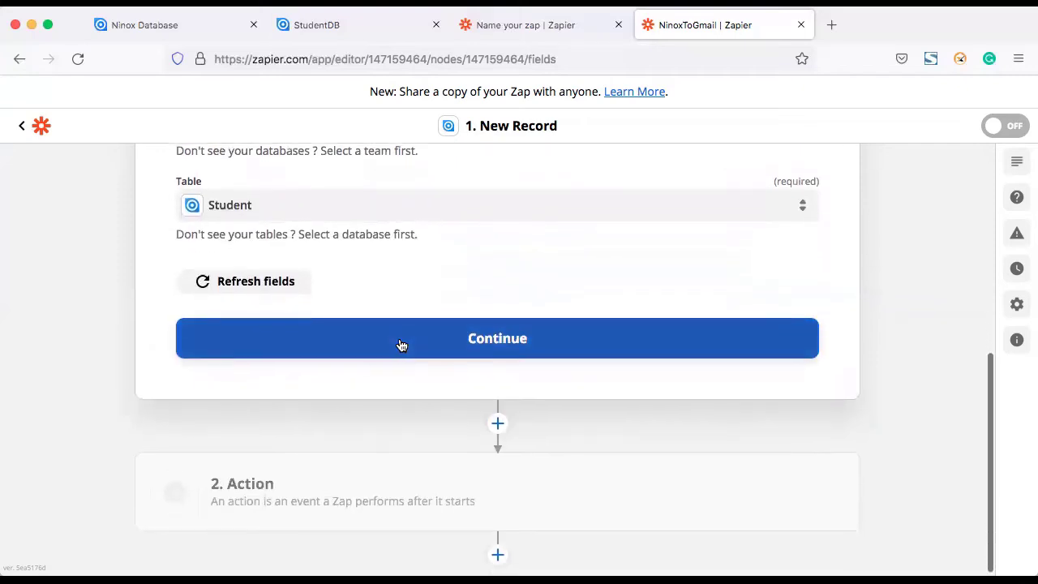
click(492, 342)
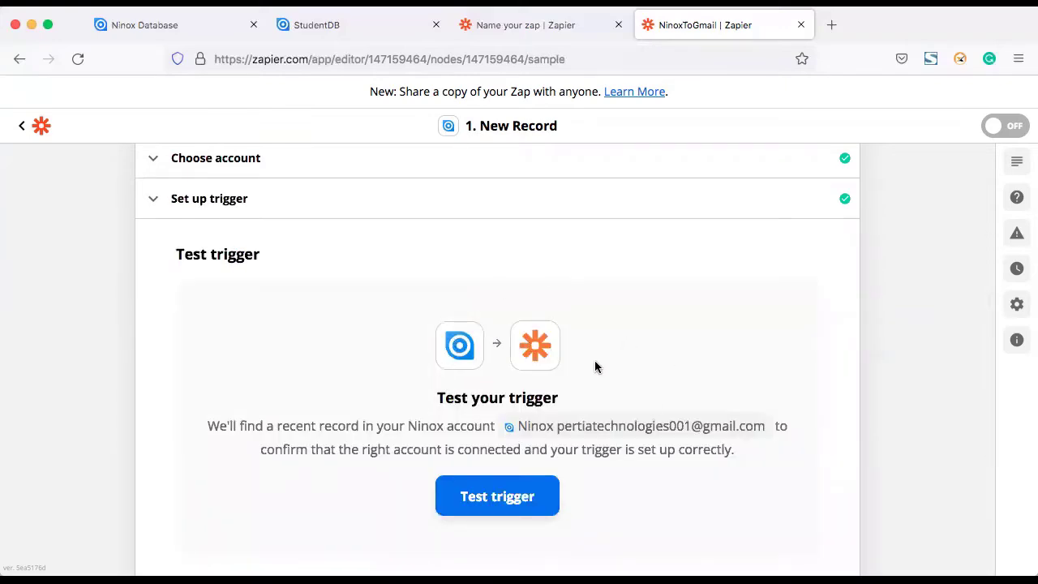
scroll(595, 367, down, 5)
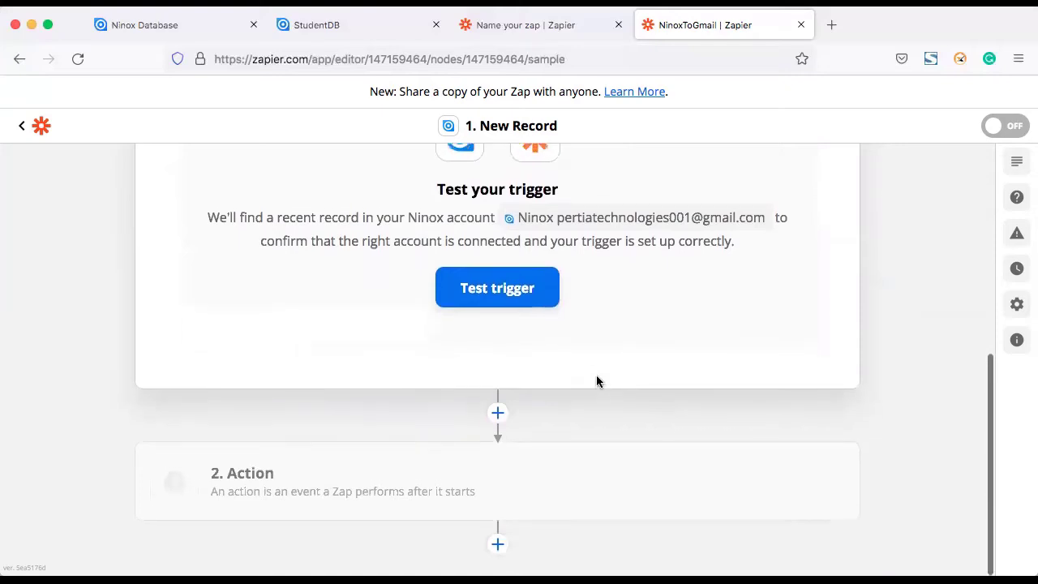
Step: Make the action step Gmail with the Send Email event
click(302, 484)
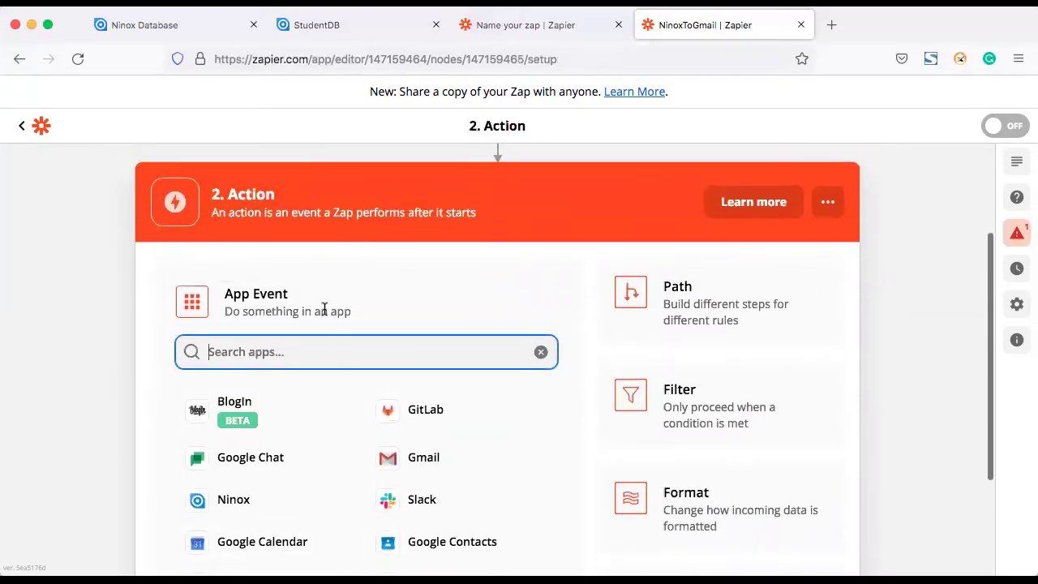
scroll(406, 438, down, 4)
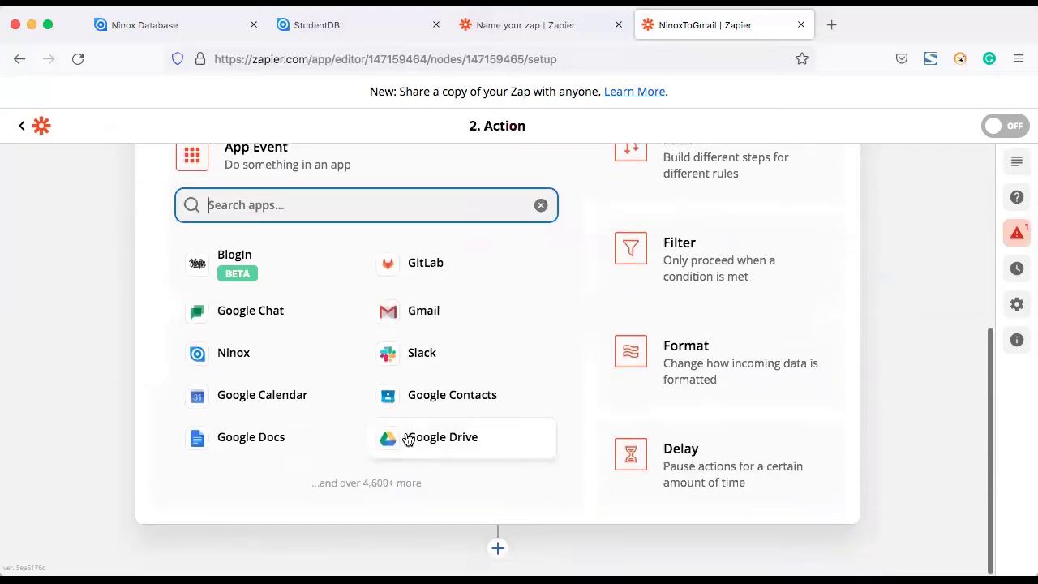
scroll(406, 438, up, 2)
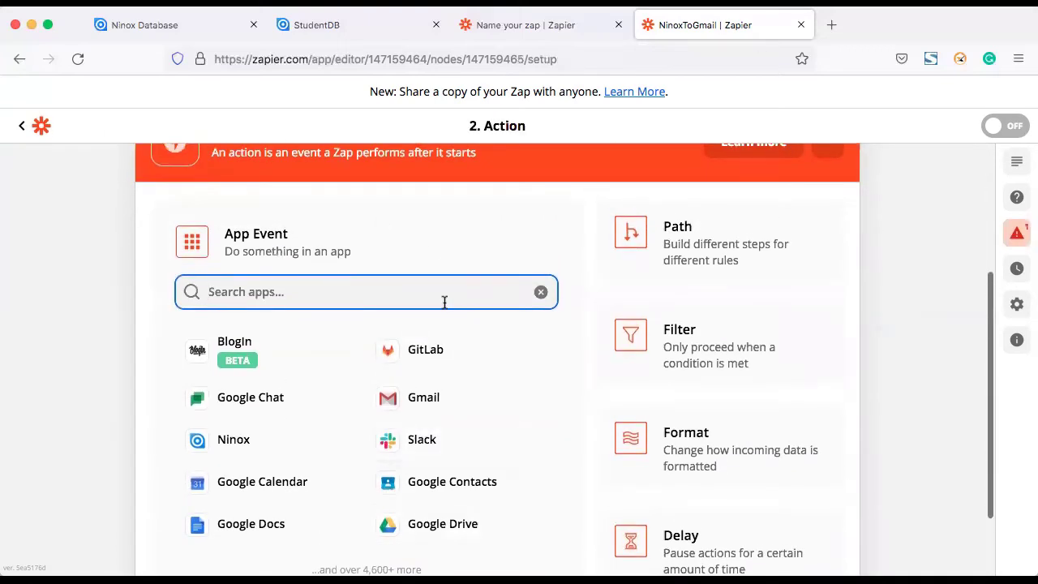
click(408, 398)
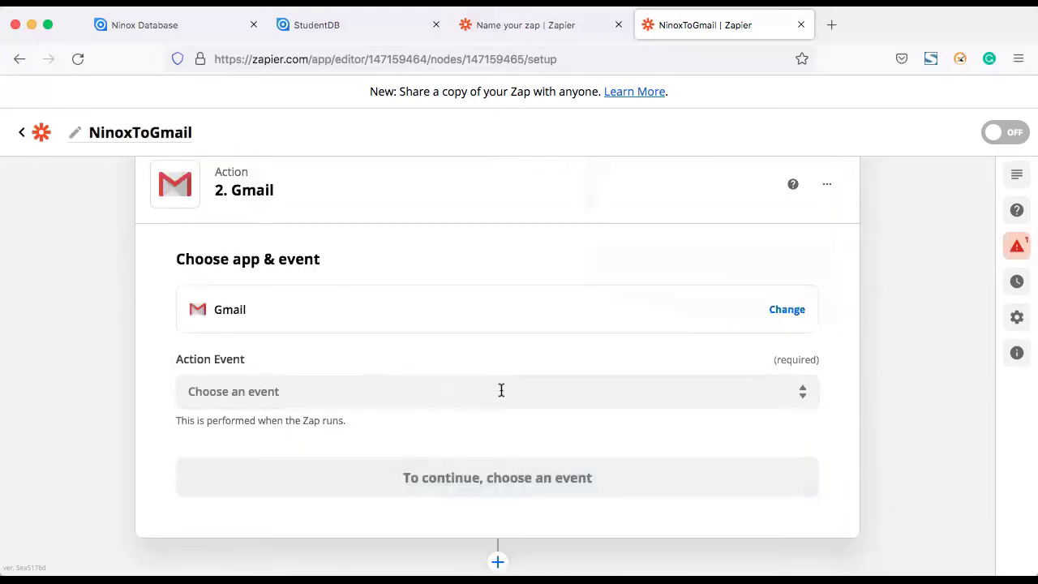
click(440, 391)
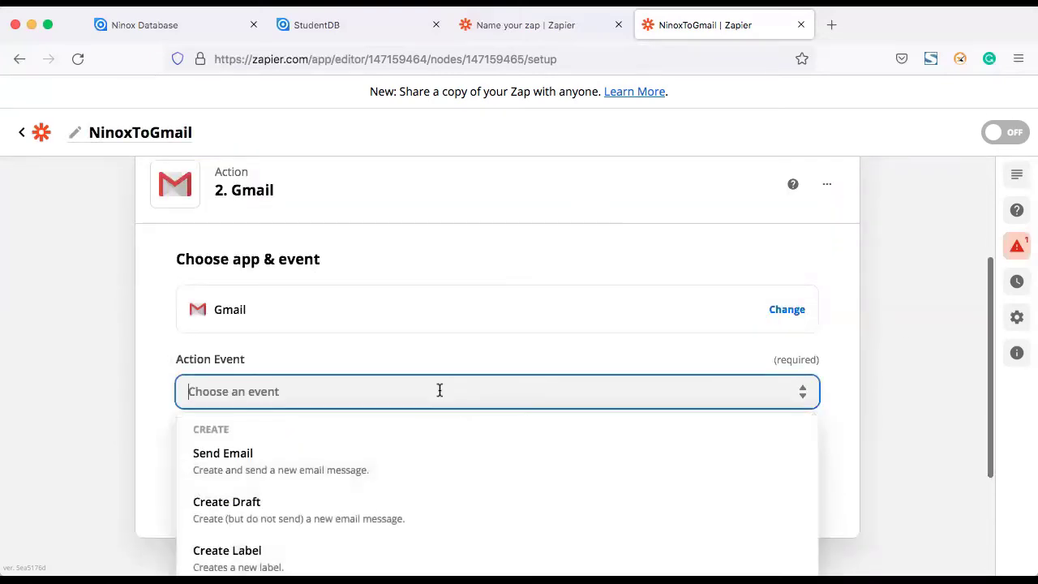
scroll(440, 394, down, 3)
scroll(441, 395, down, 1)
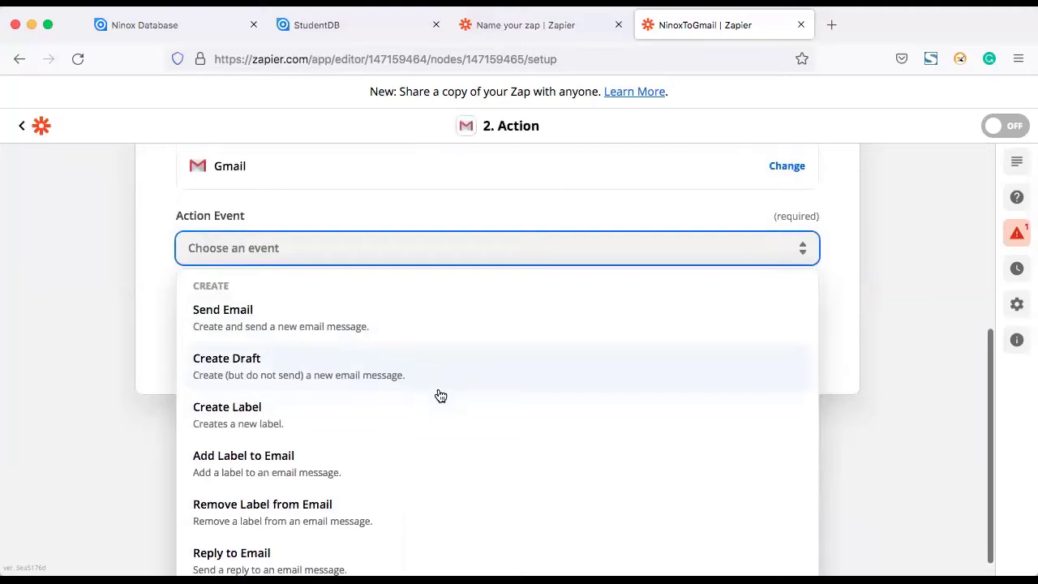
click(260, 314)
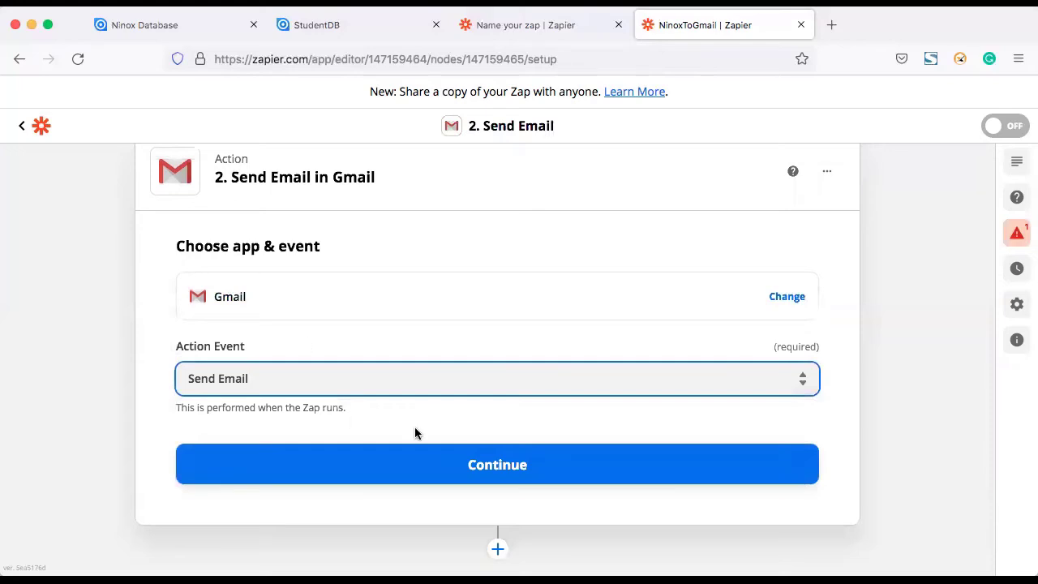
click(475, 463)
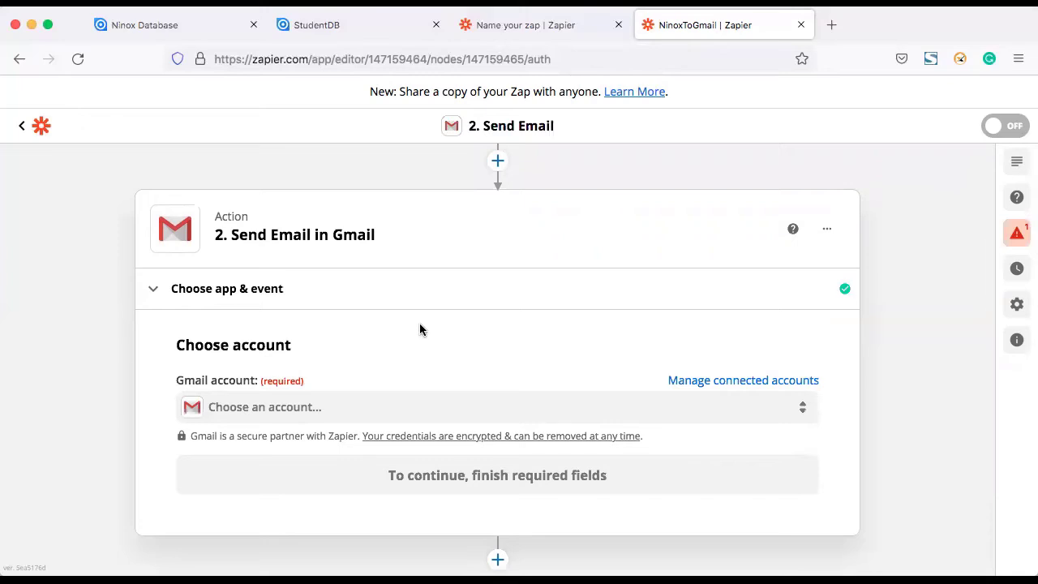
Step: Connect the Gmail account to the action and continue to the email fields
scroll(420, 330, down, 1)
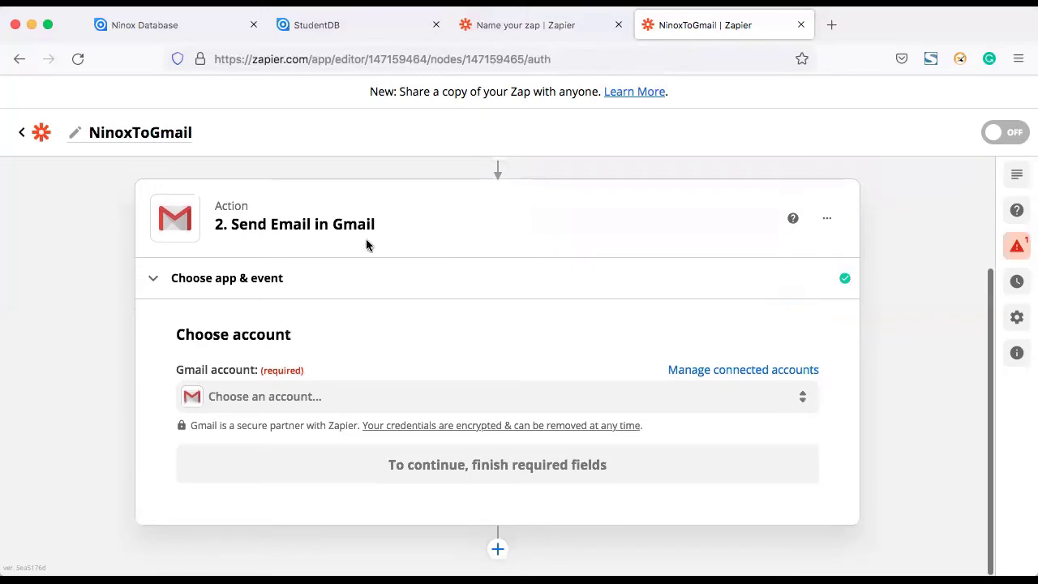
click(358, 403)
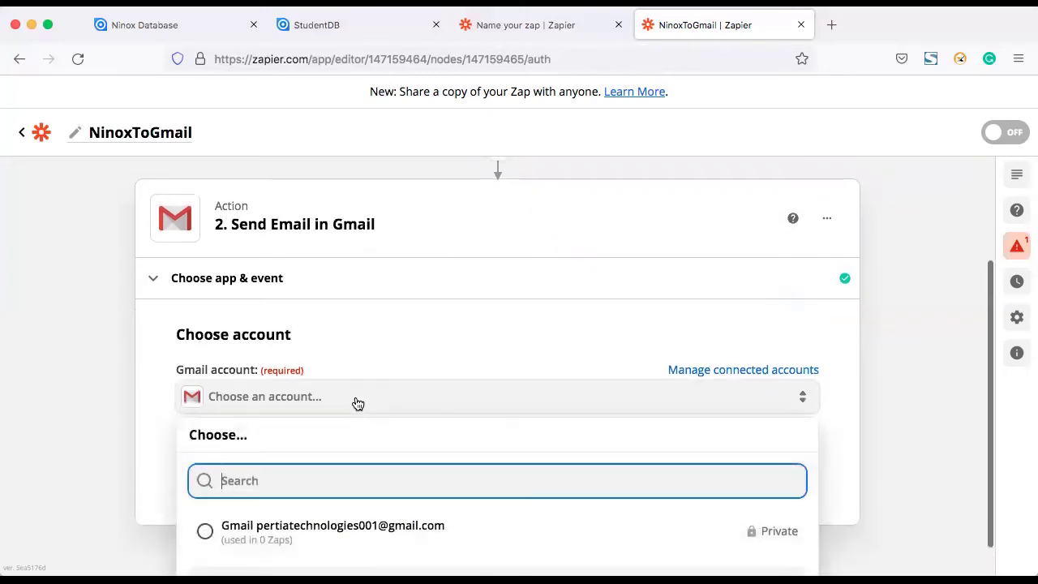
scroll(359, 457, down, 1)
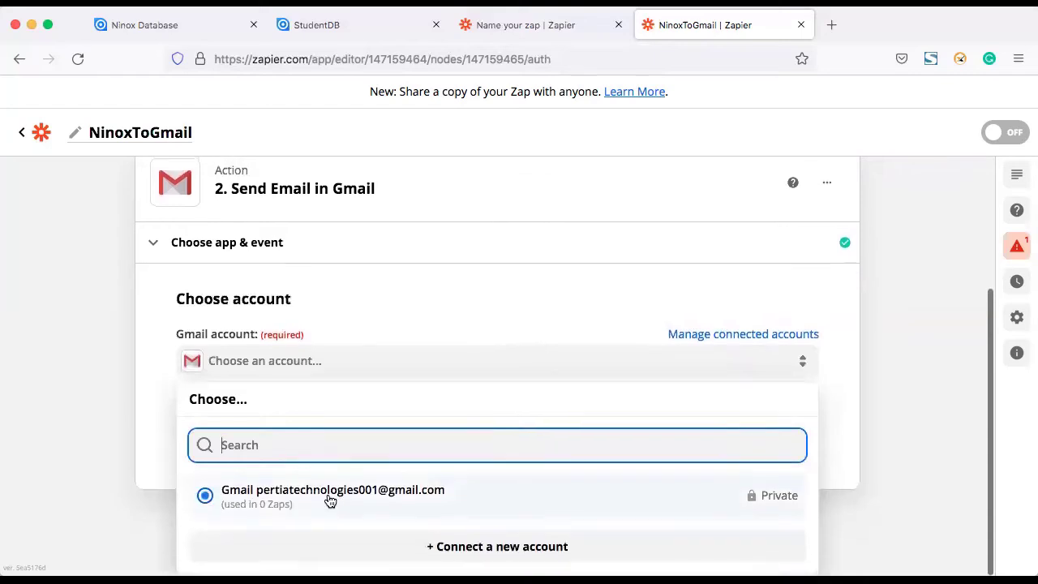
click(329, 497)
click(416, 469)
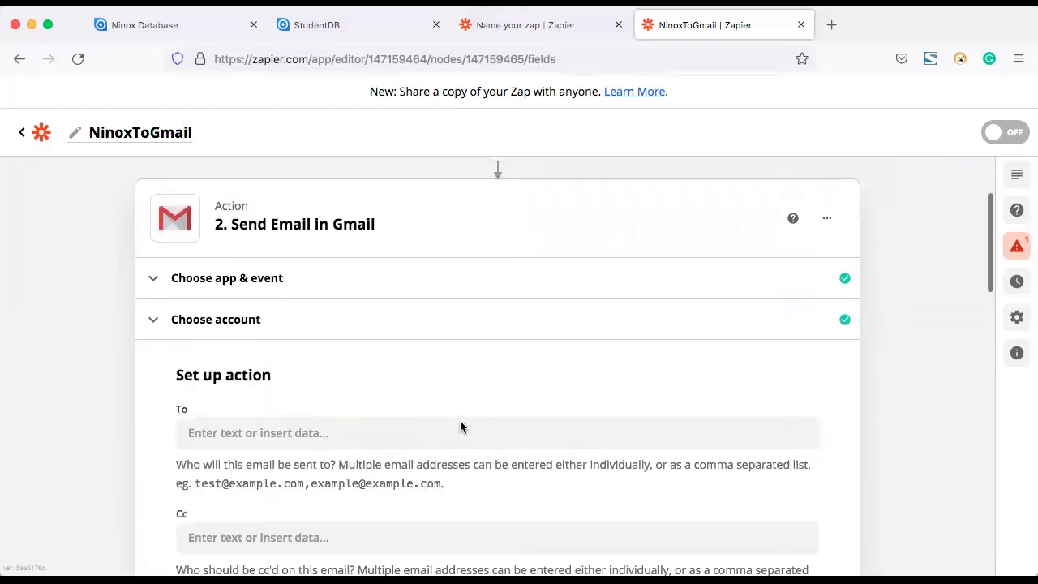
scroll(449, 426, down, 2)
Step: Enter the recipient's email address in the To field
click(330, 348)
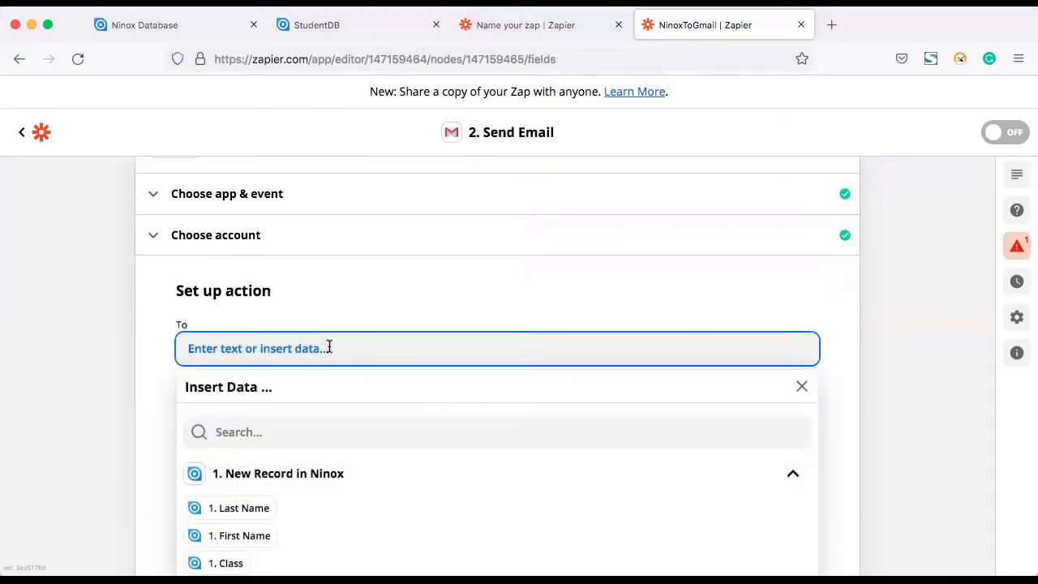
scroll(330, 461, down, 3)
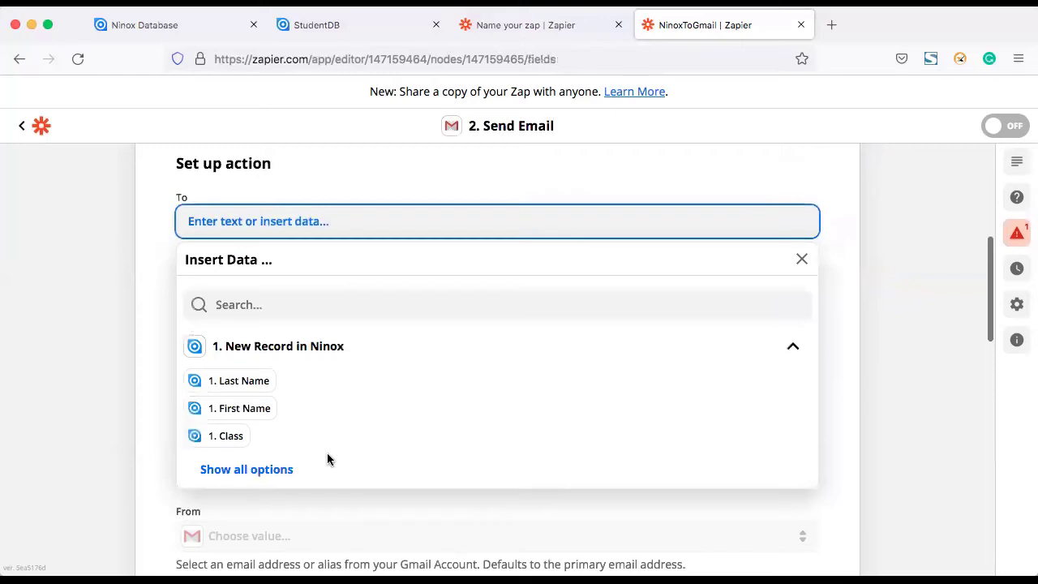
scroll(327, 460, up, 1)
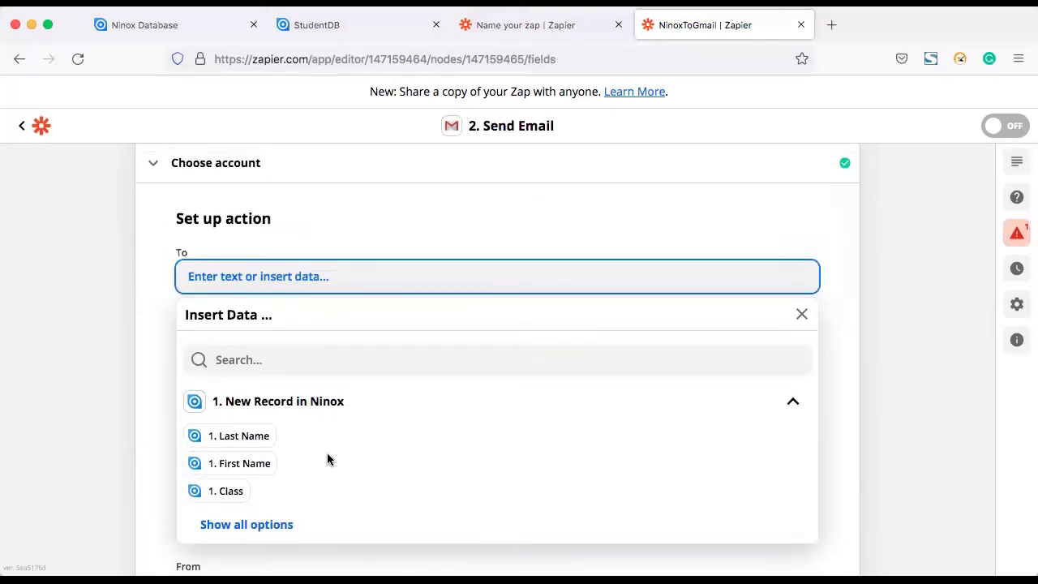
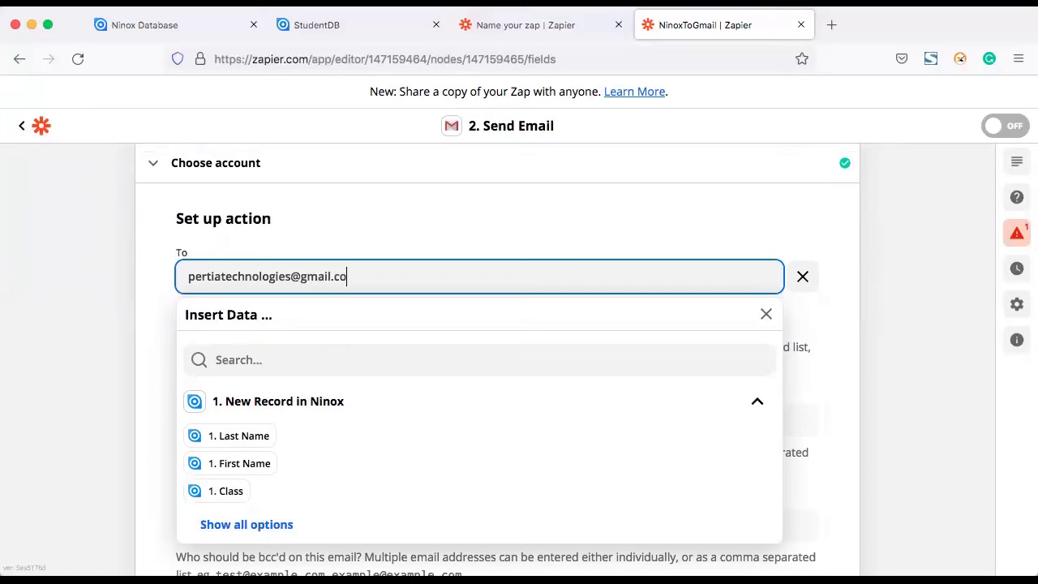
click(143, 376)
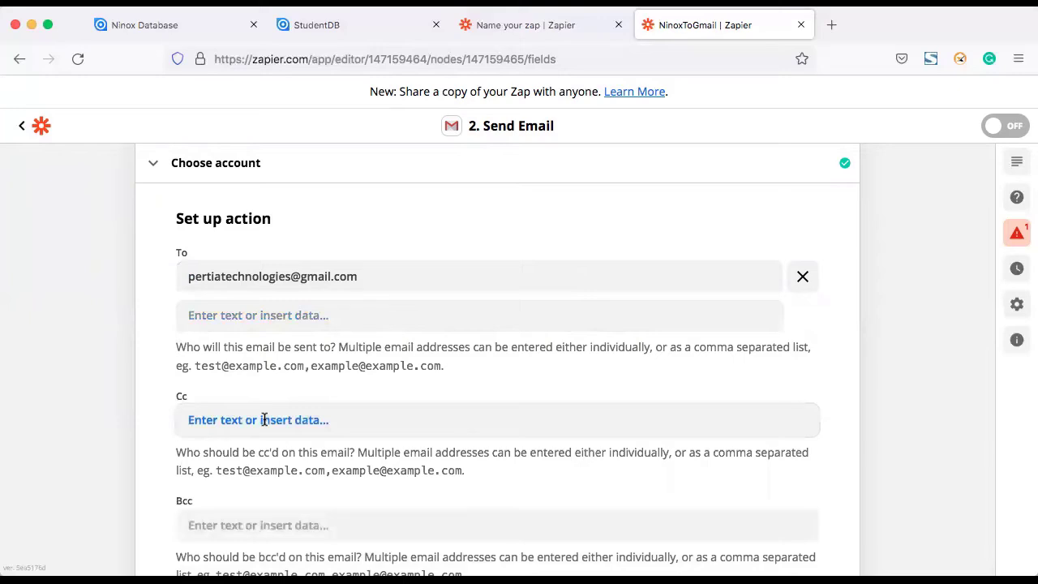
Step: Send from the connected Gmail account and enter the sender's name as From Name
scroll(301, 424, down, 3)
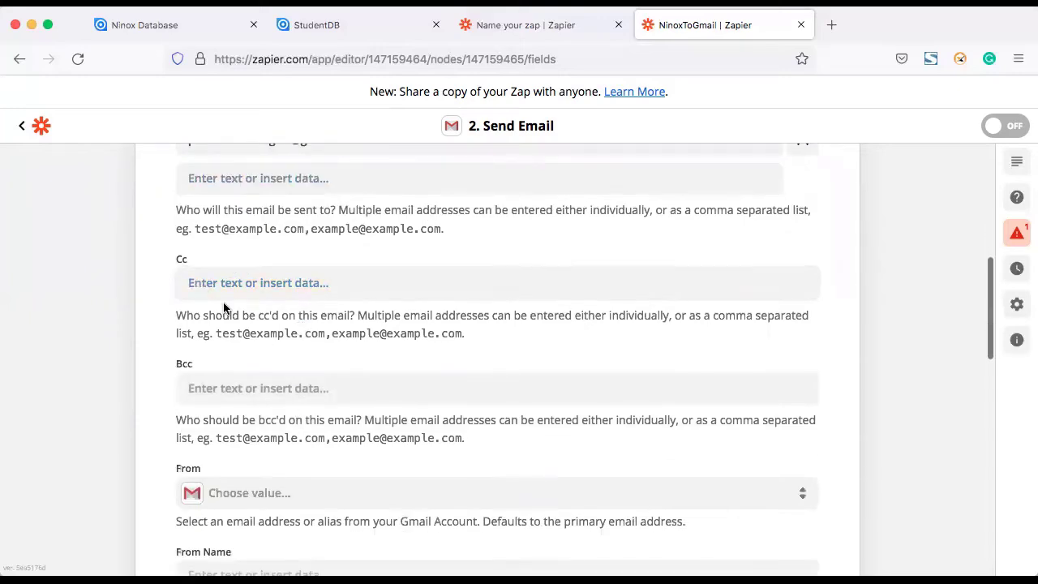
scroll(385, 428, down, 3)
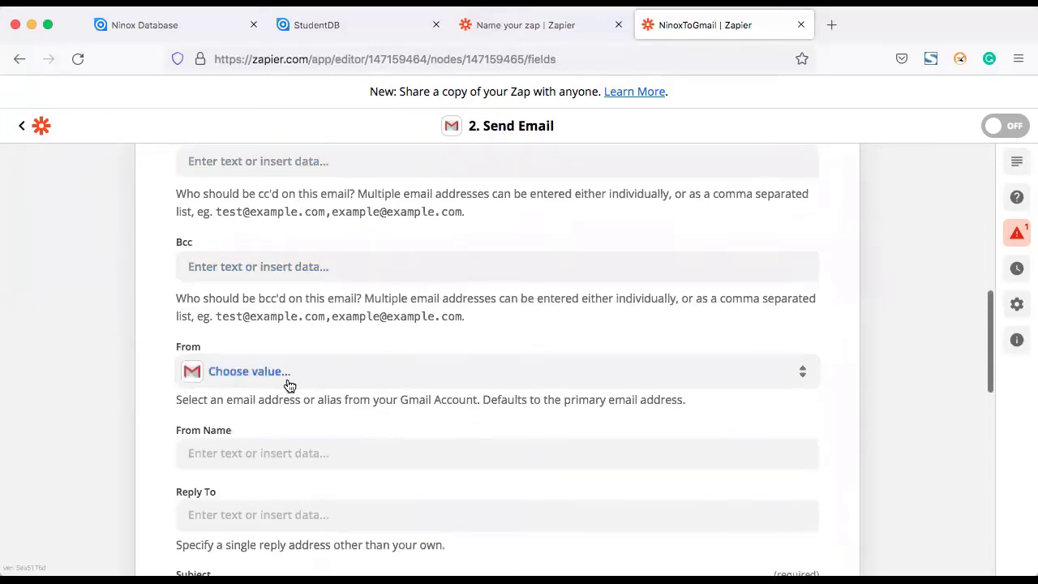
click(289, 381)
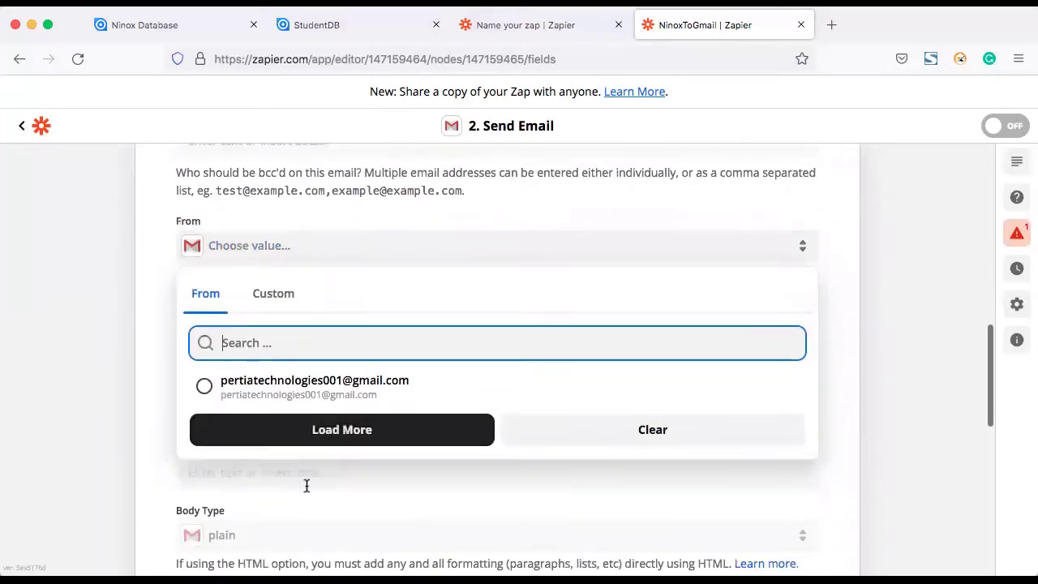
click(305, 392)
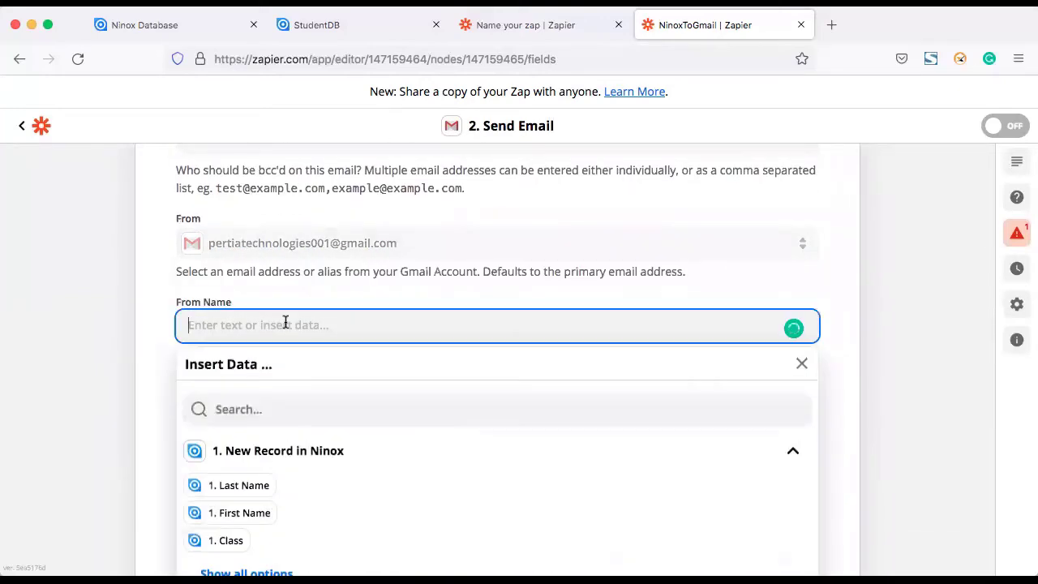
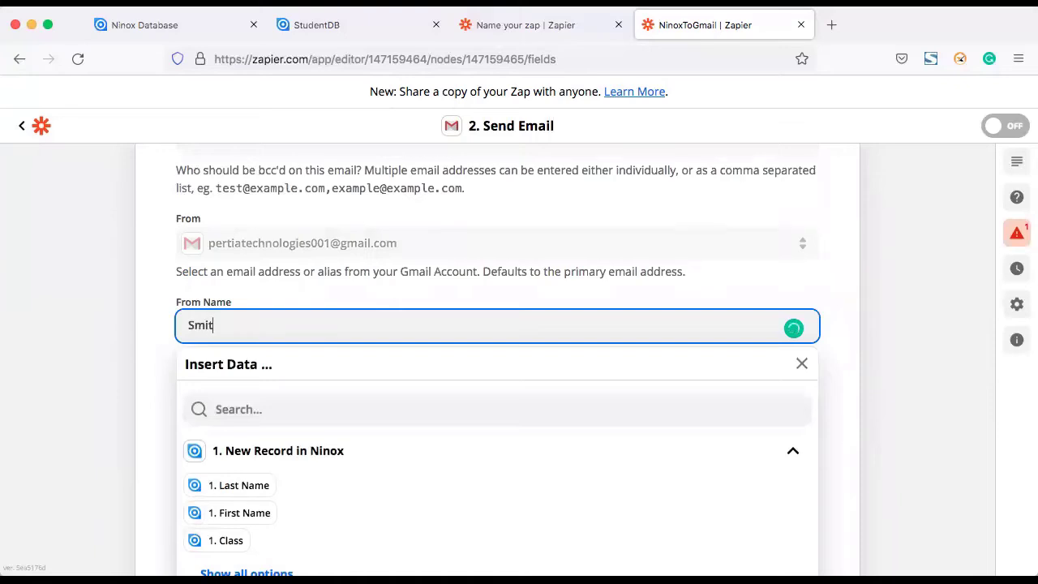
click(164, 363)
scroll(244, 381, down, 3)
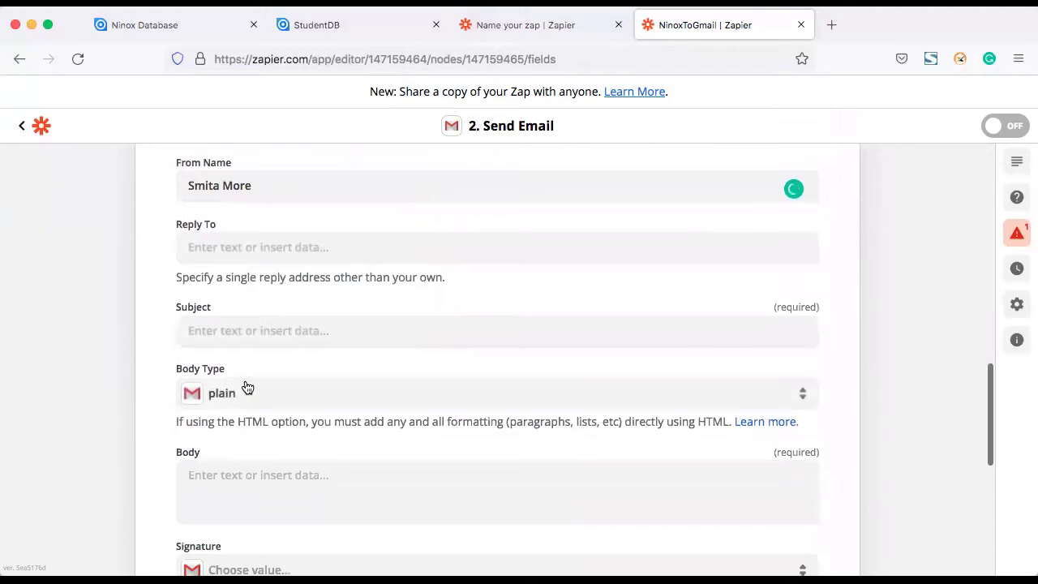
Step: Make the subject the Ninox First Name followed by 'performance record'
click(248, 333)
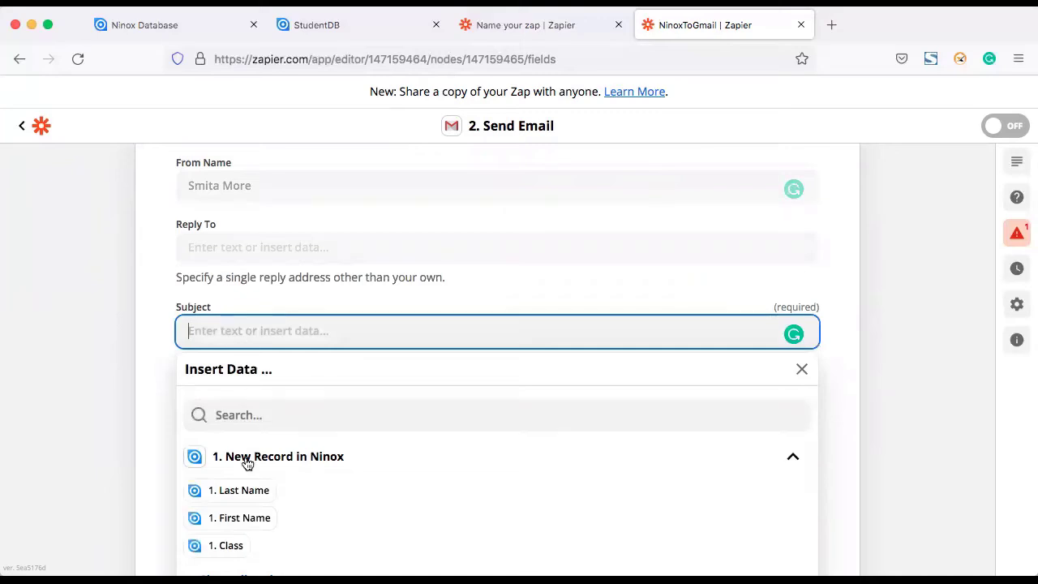
click(240, 523)
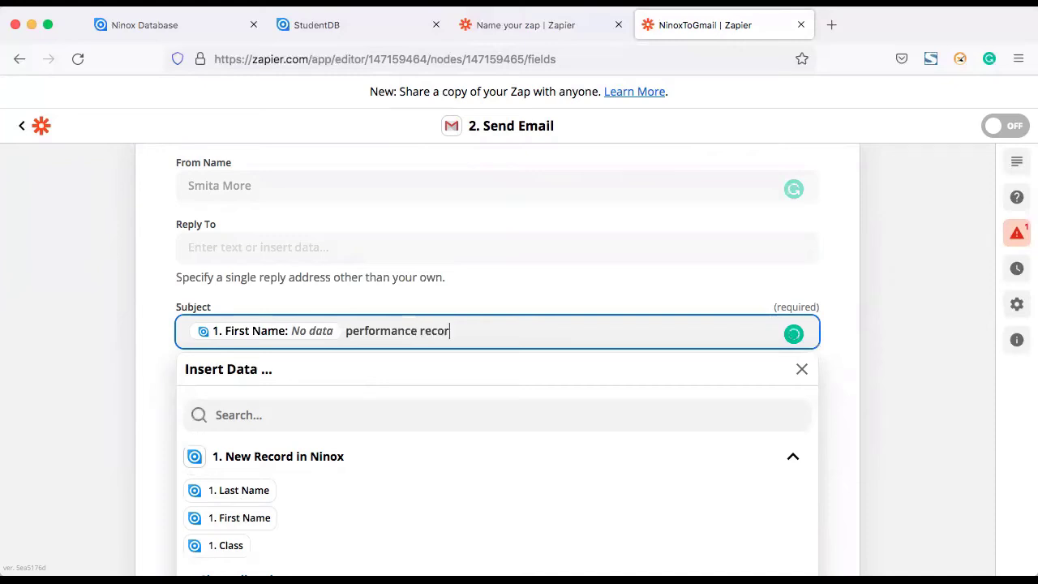
click(150, 315)
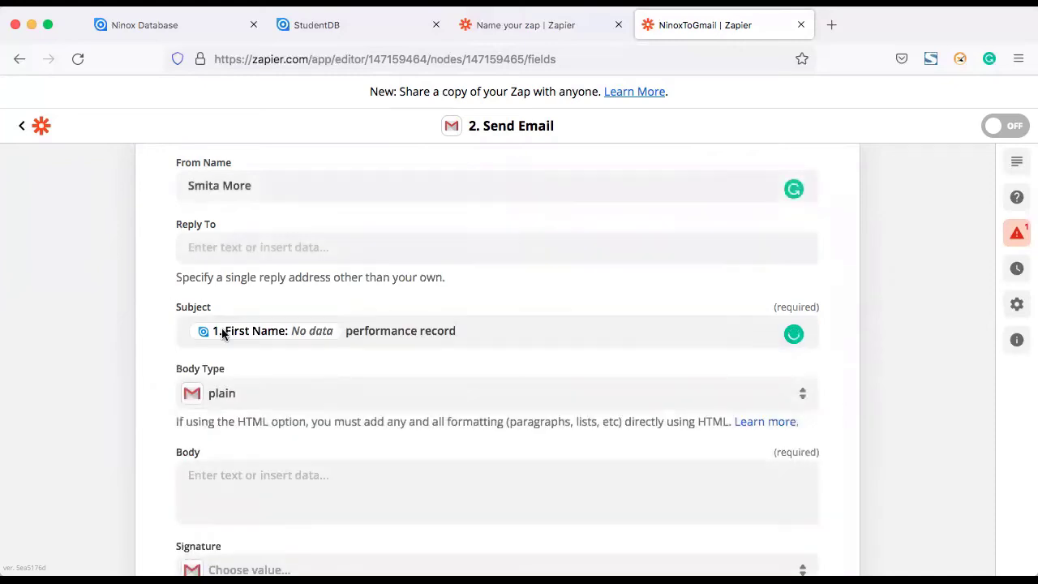
Step: Set Body Type to html and Label/Mailbox to INBOX
scroll(273, 405, down, 3)
click(257, 292)
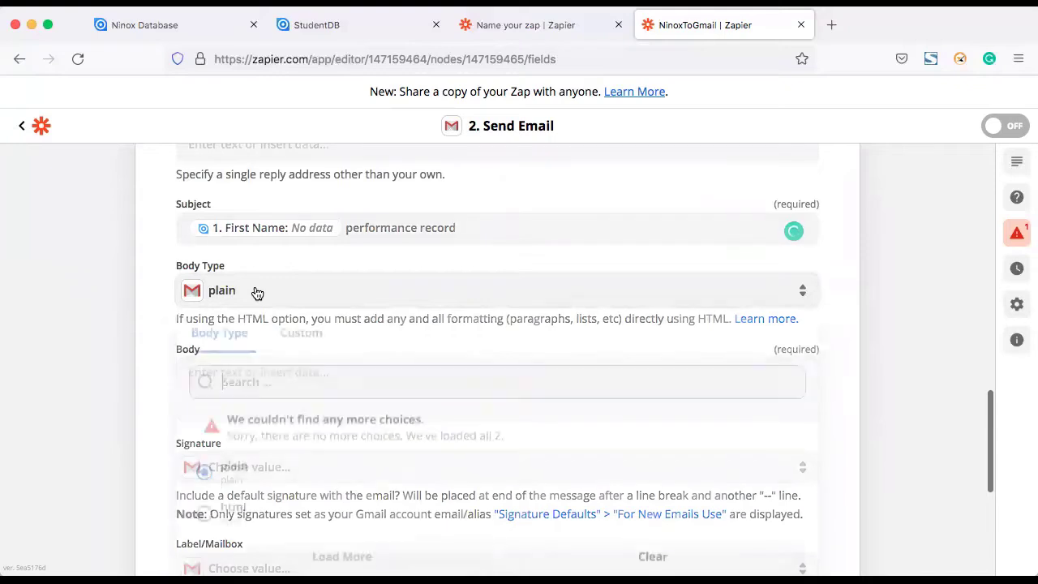
click(233, 519)
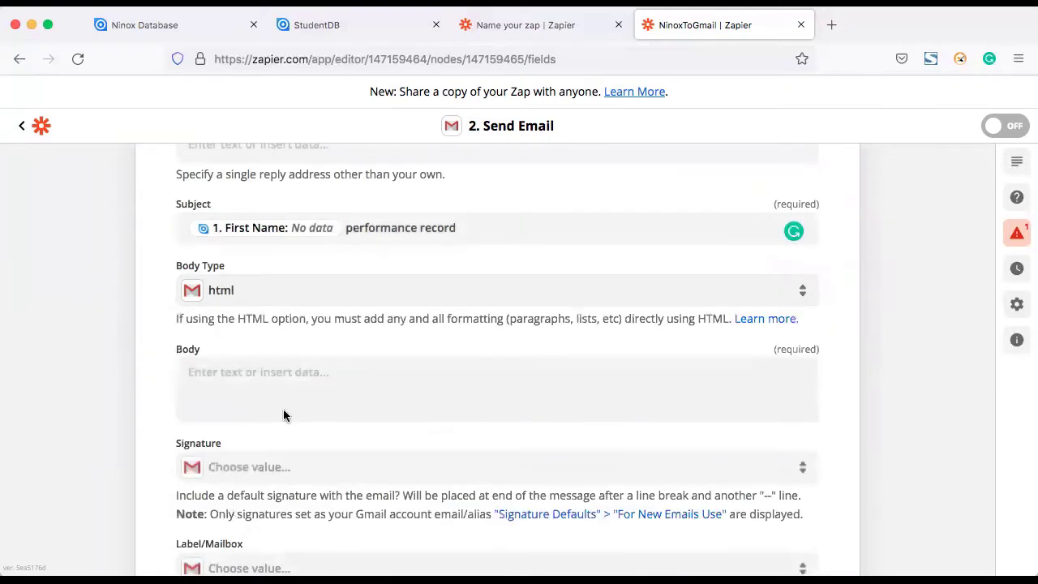
scroll(321, 375, down, 5)
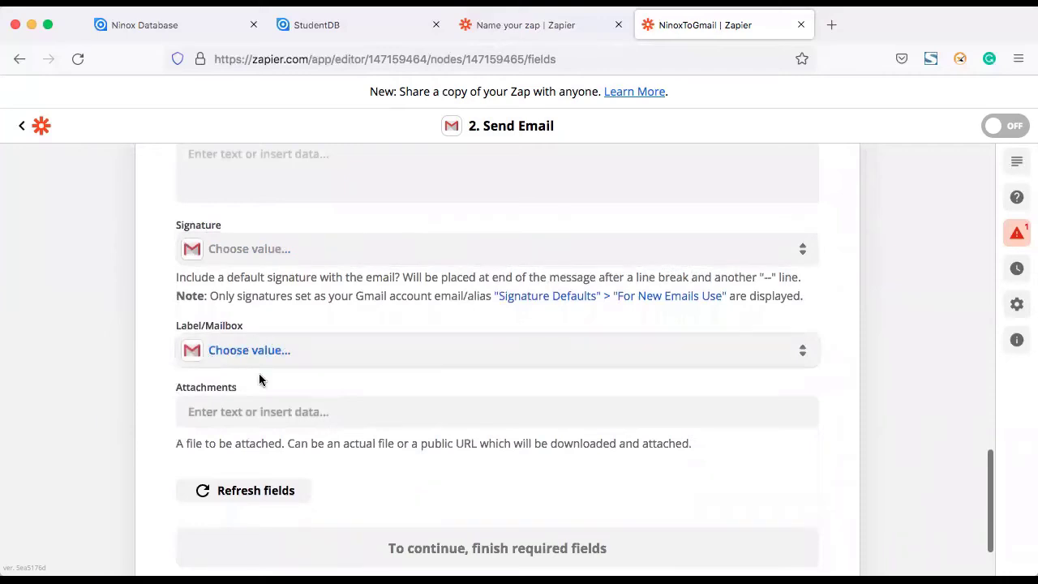
scroll(258, 381, down, 1)
click(267, 280)
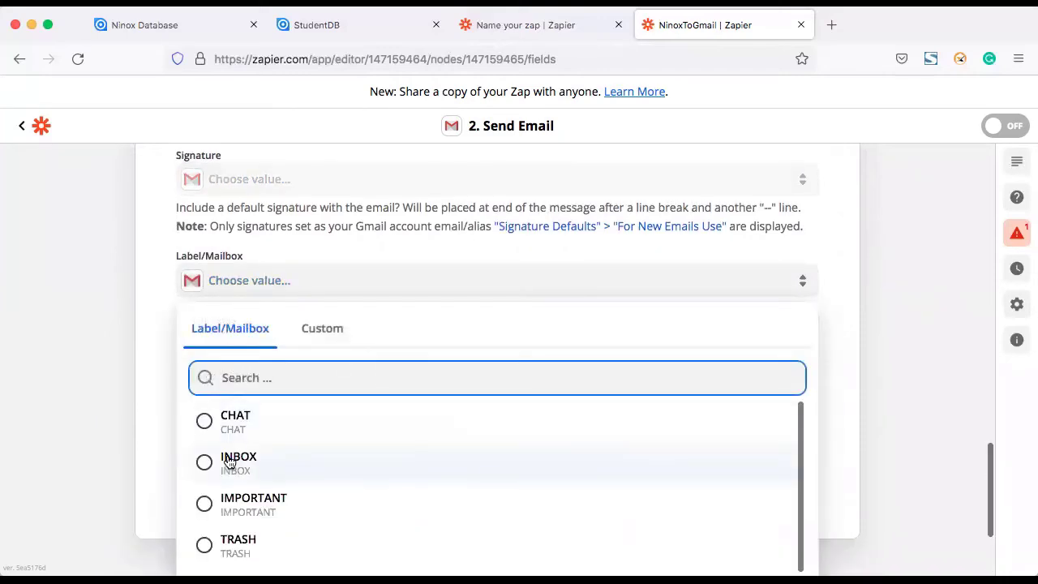
click(230, 462)
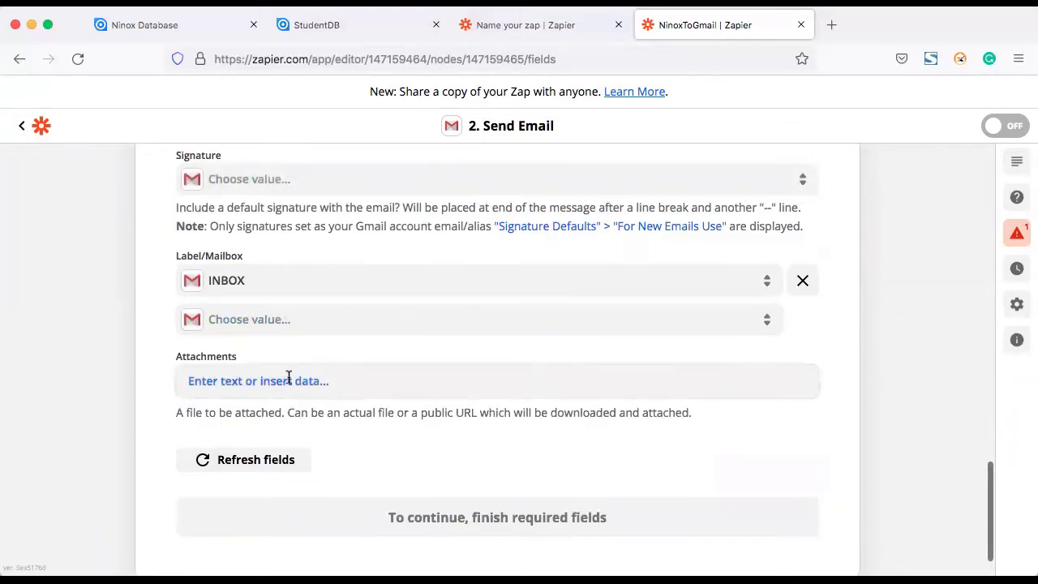
Step: Leave Attachments empty and review the rest of the email form
scroll(364, 381, down, 1)
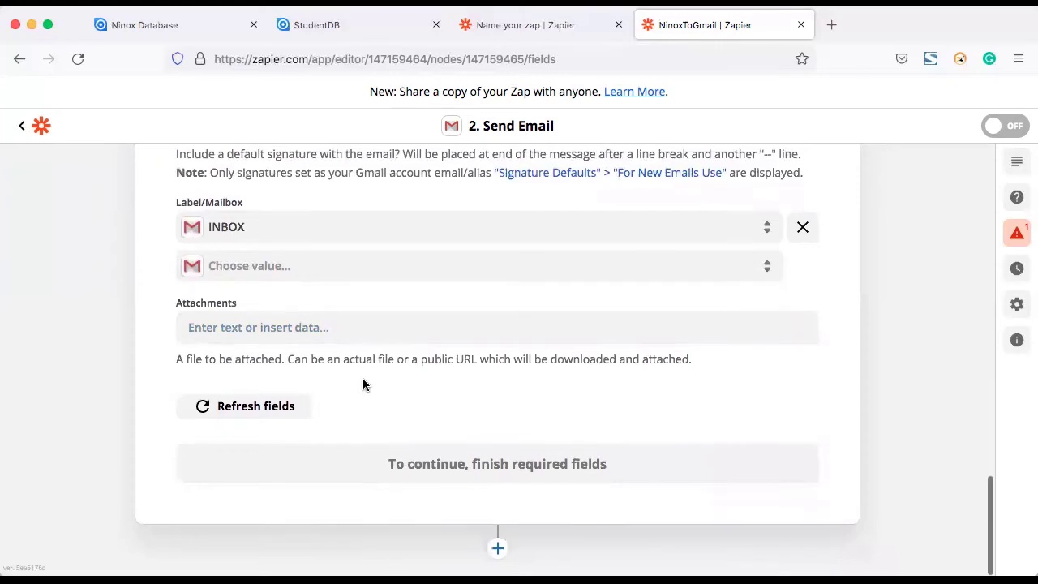
click(341, 328)
scroll(341, 475, down, 1)
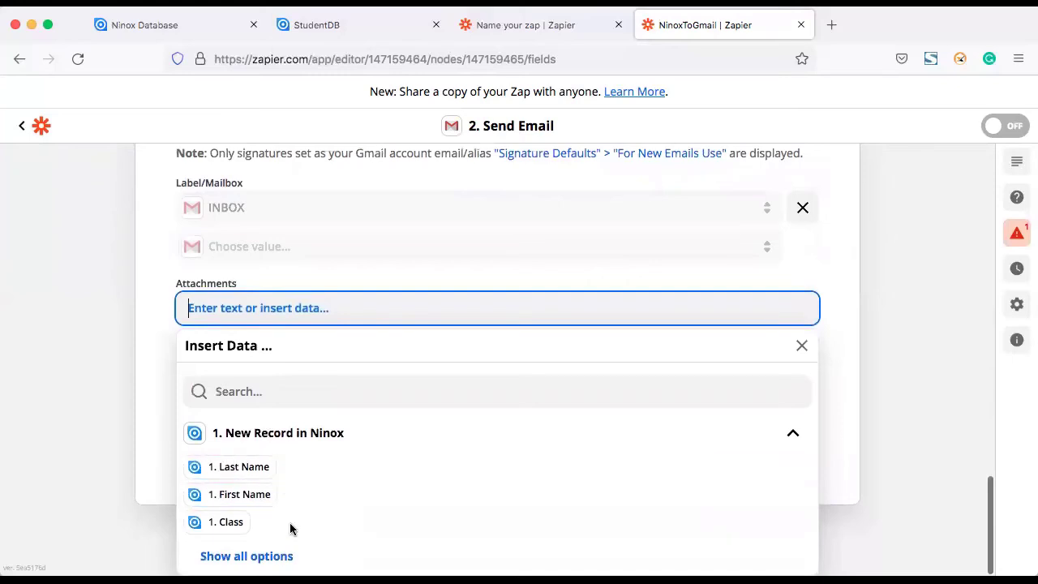
click(146, 378)
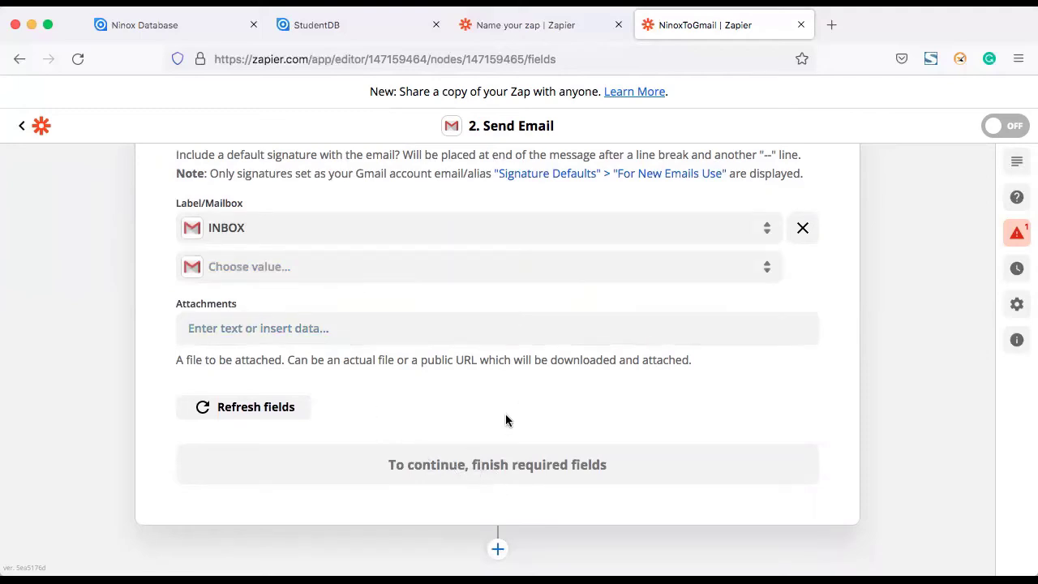
scroll(533, 360, up, 10)
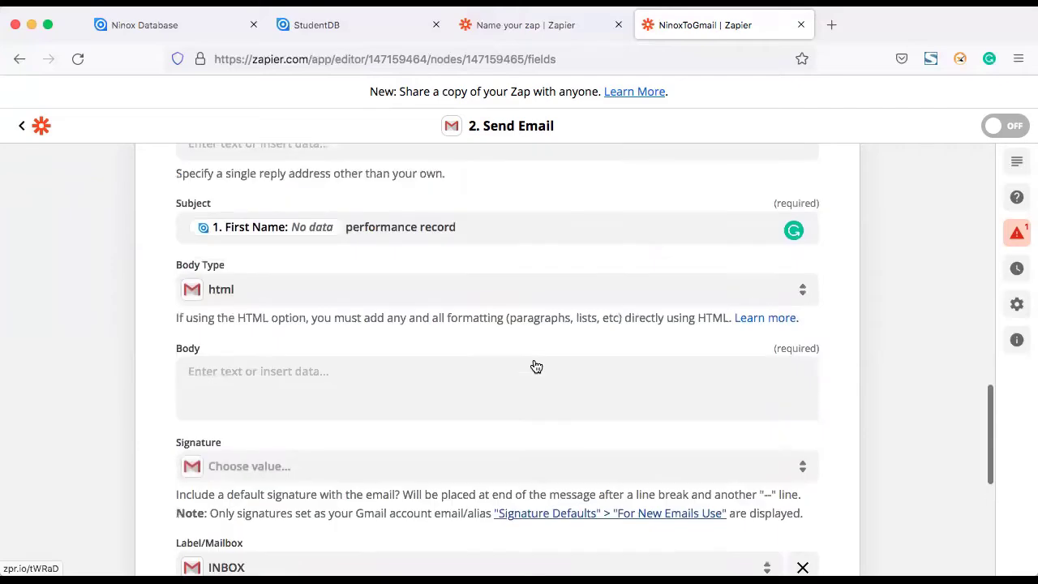
scroll(536, 367, up, 10)
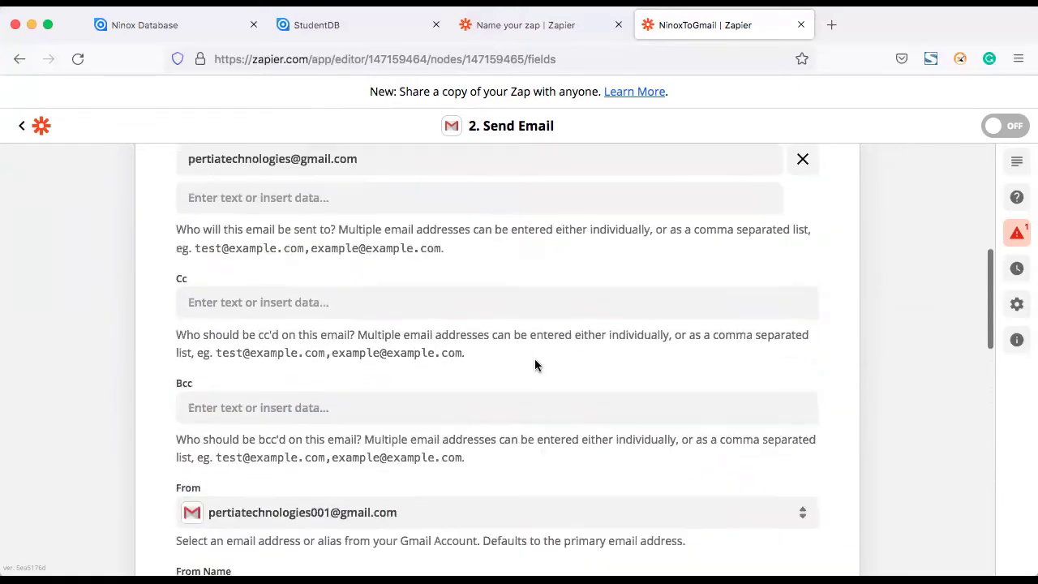
scroll(535, 364, up, 6)
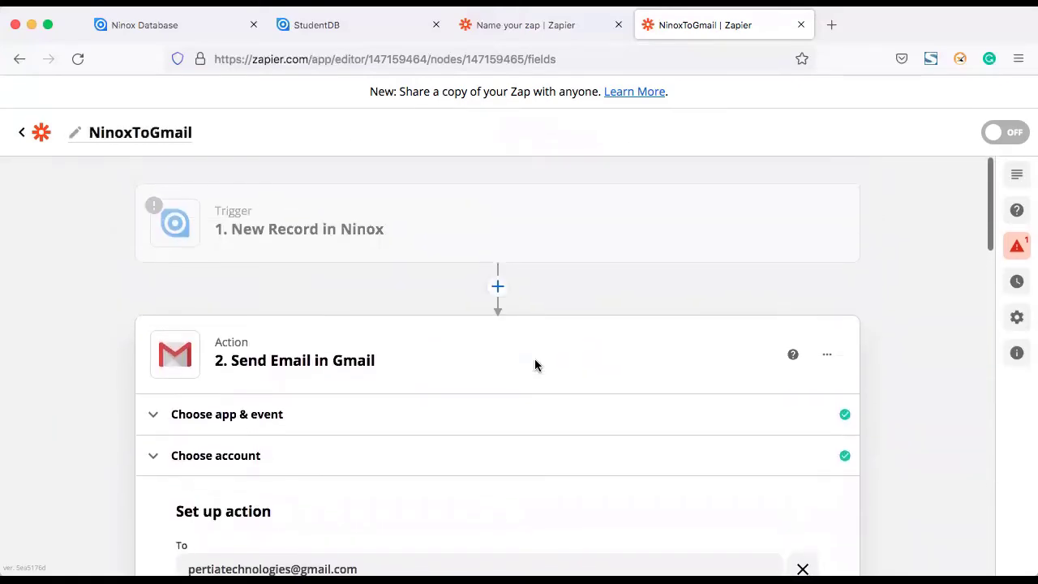
scroll(536, 361, down, 3)
scroll(535, 360, down, 10)
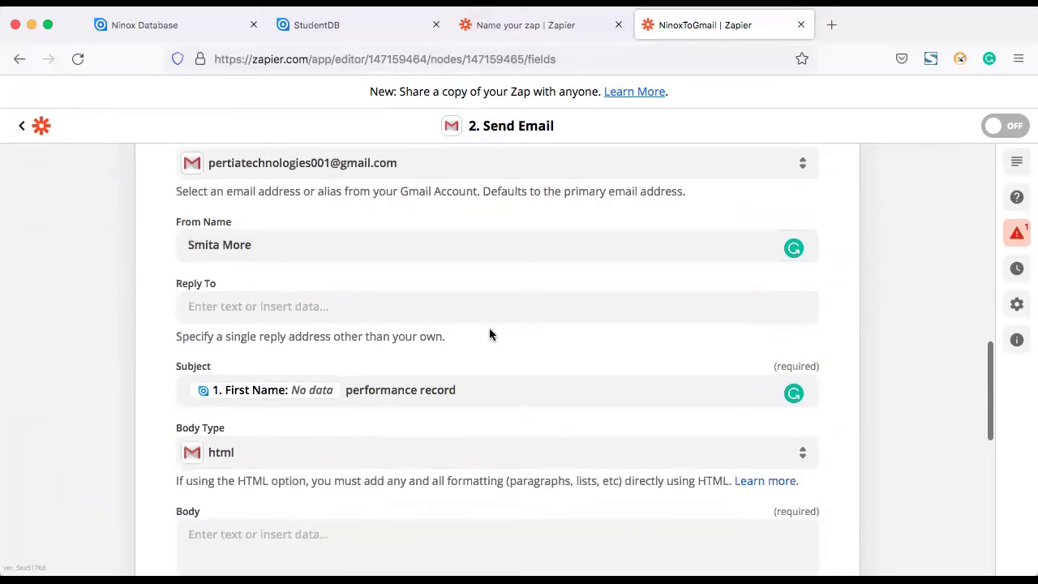
Step: Enter the reply-to email address in the Reply To field, leaving From Name unchanged
click(412, 302)
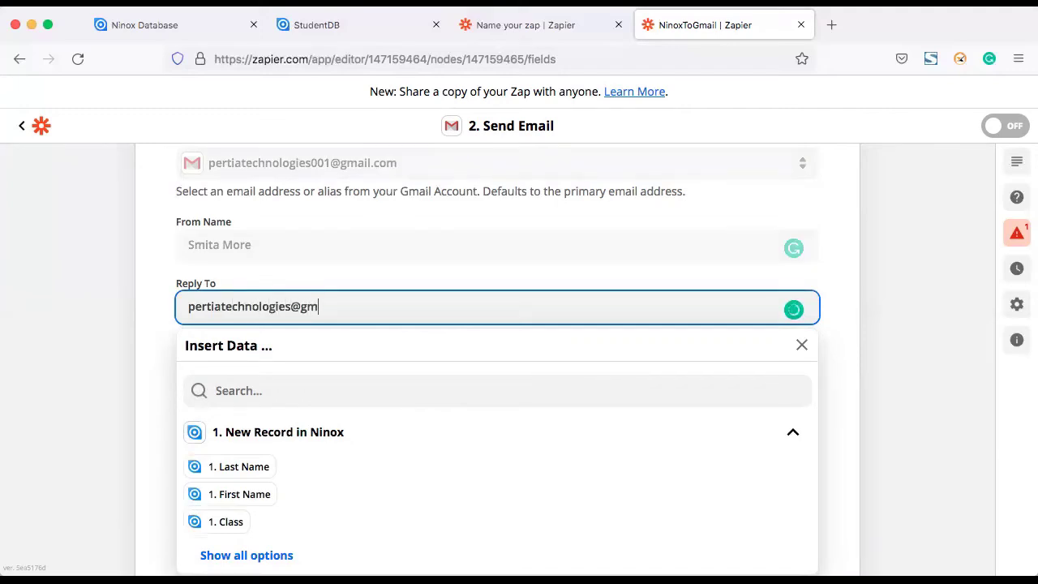
click(497, 255)
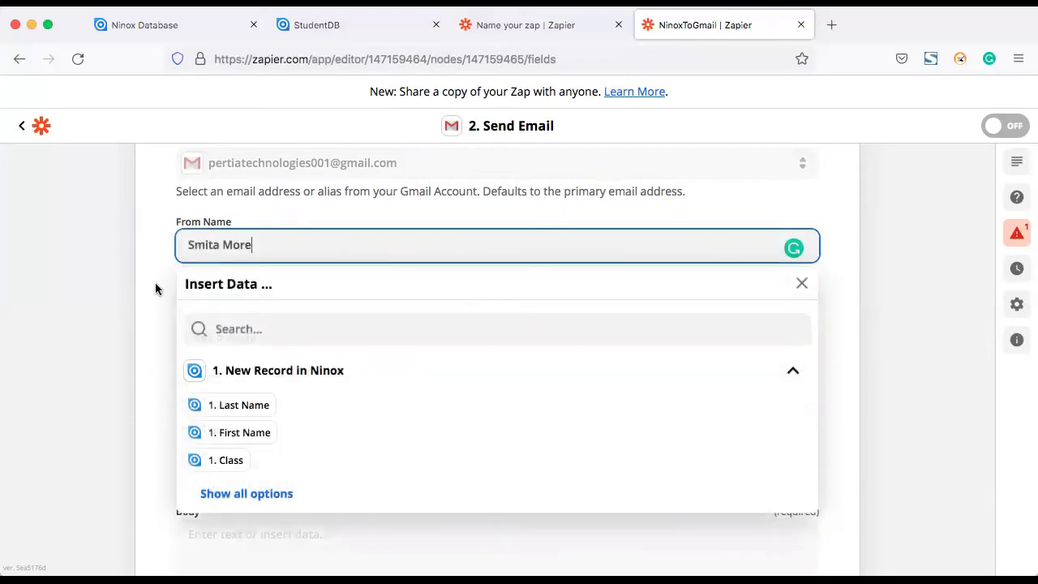
click(156, 289)
scroll(378, 417, down, 5)
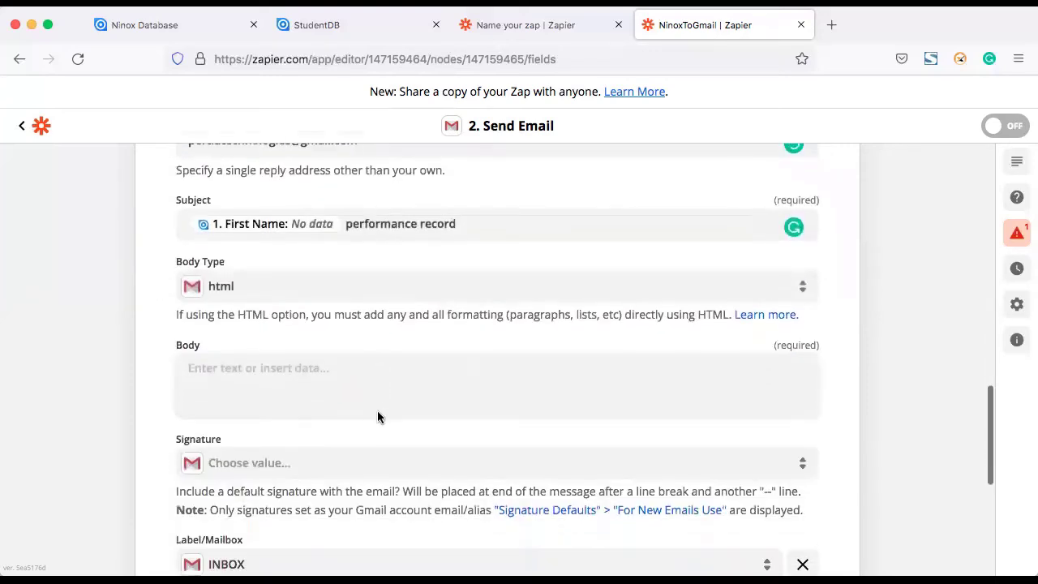
scroll(378, 417, down, 5)
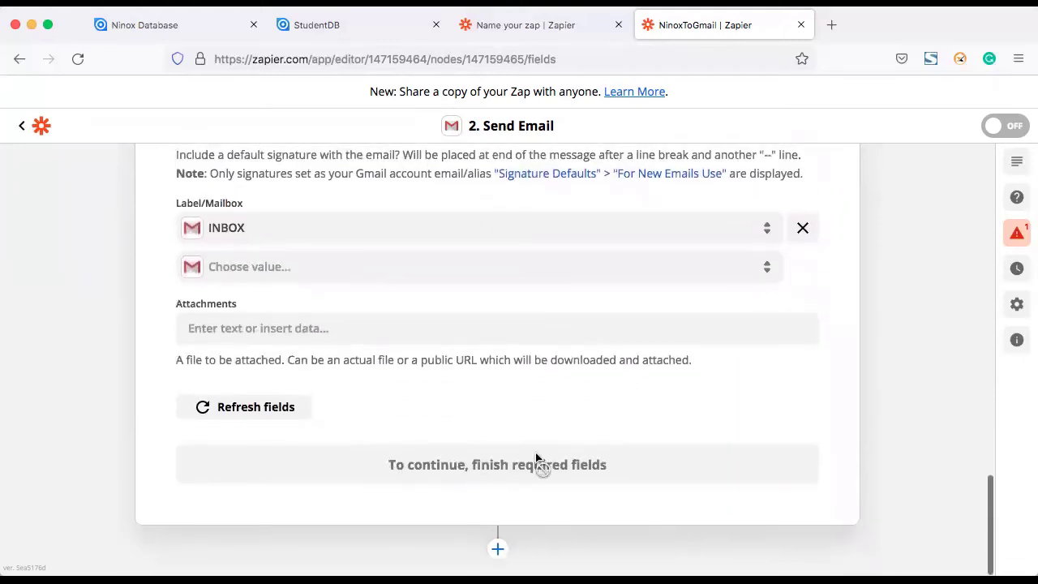
Step: Add INBOX as a second Label/Mailbox on the Send Email action
scroll(430, 274, up, 1)
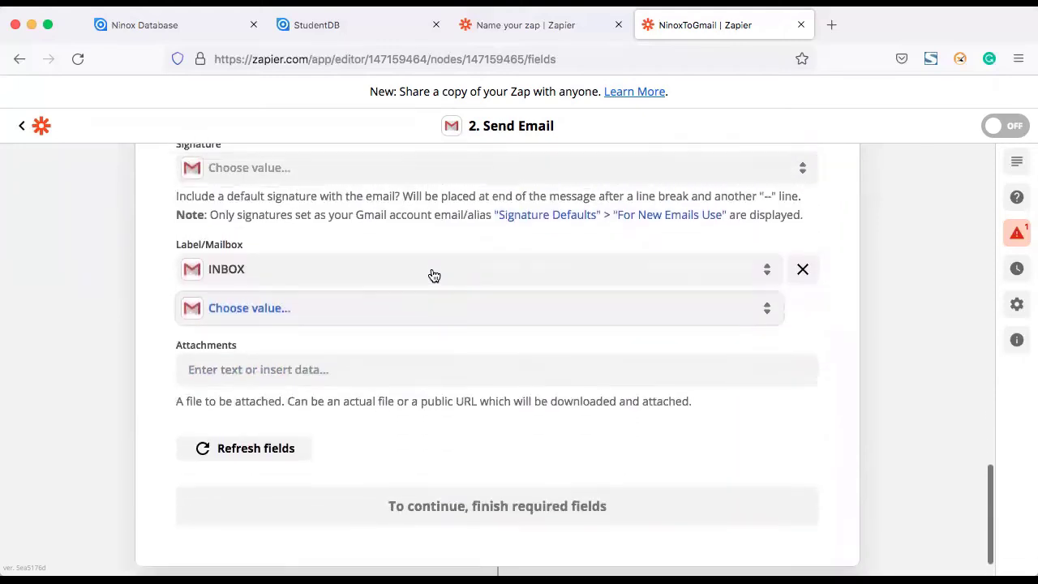
click(279, 339)
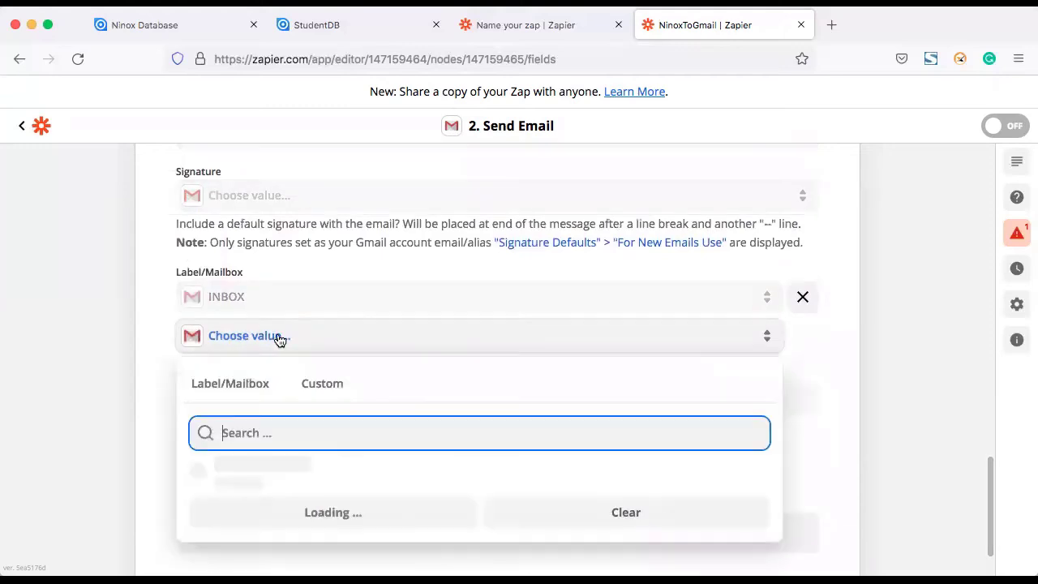
scroll(327, 431, down, 1)
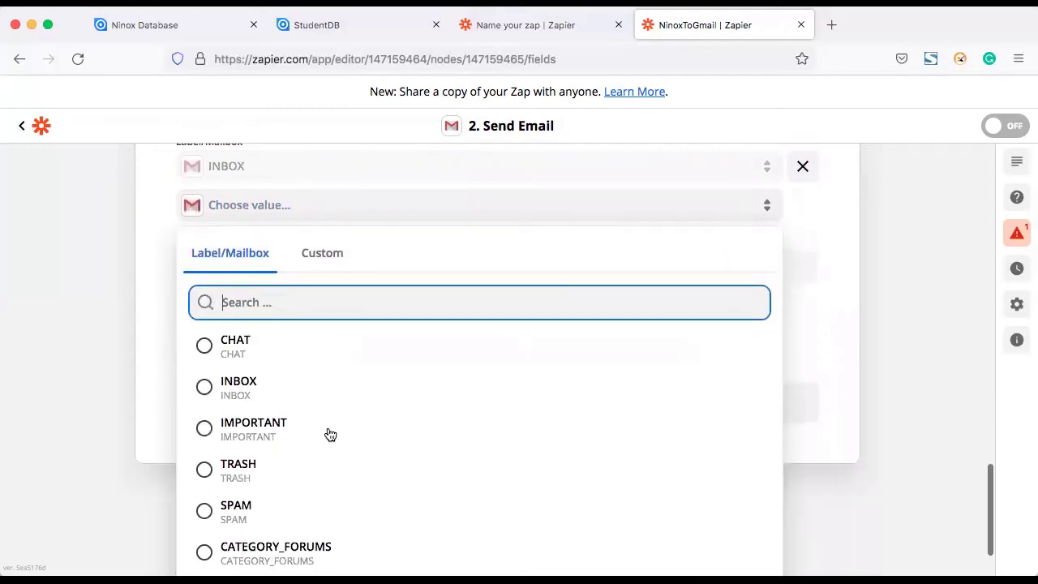
click(231, 387)
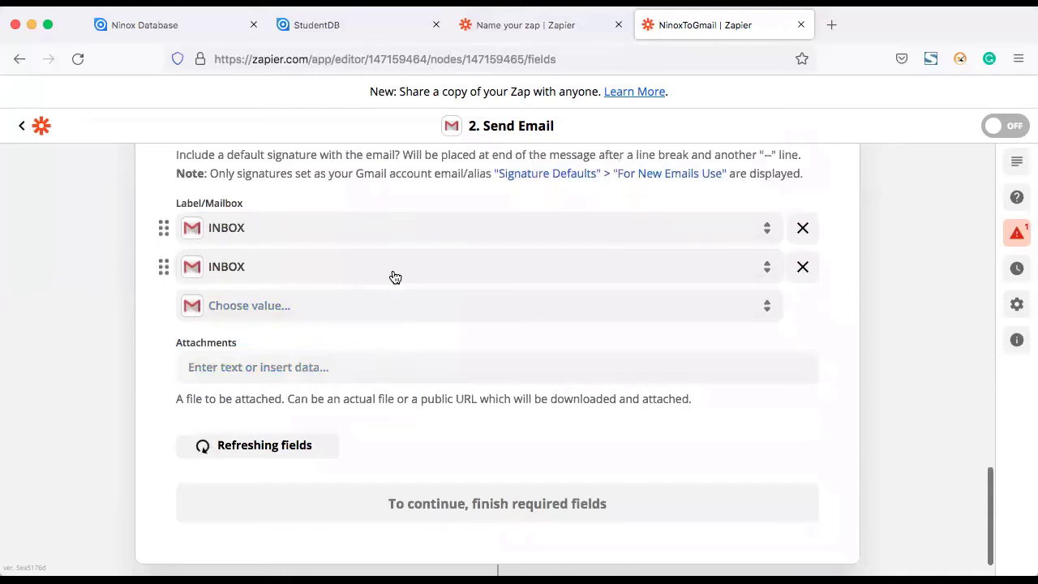
scroll(392, 275, up, 1)
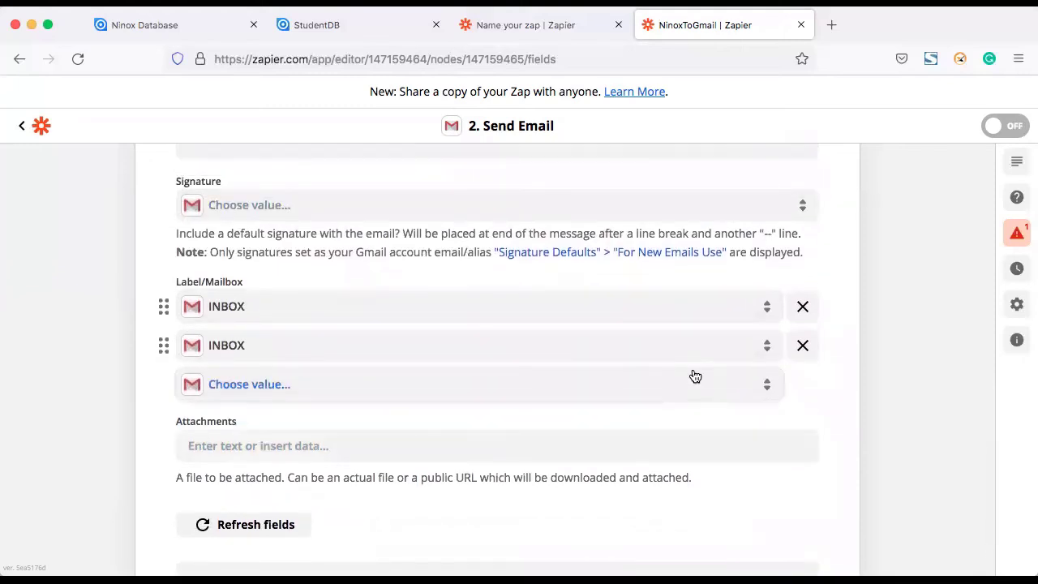
scroll(694, 374, up, 2)
scroll(694, 373, up, 1)
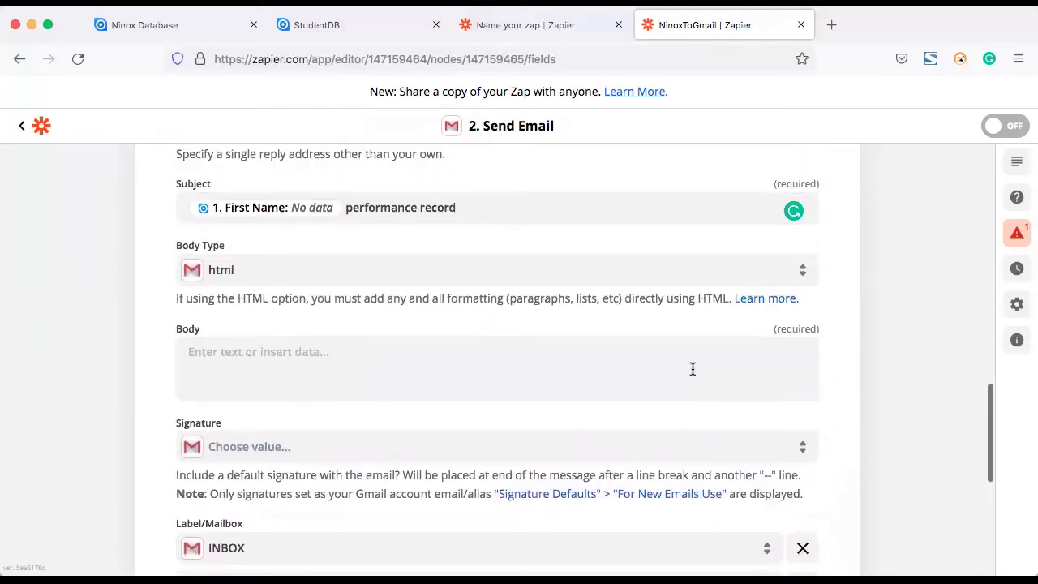
Step: Insert the Ninox First Name and Grade fields into the email body and continue to testing
click(592, 375)
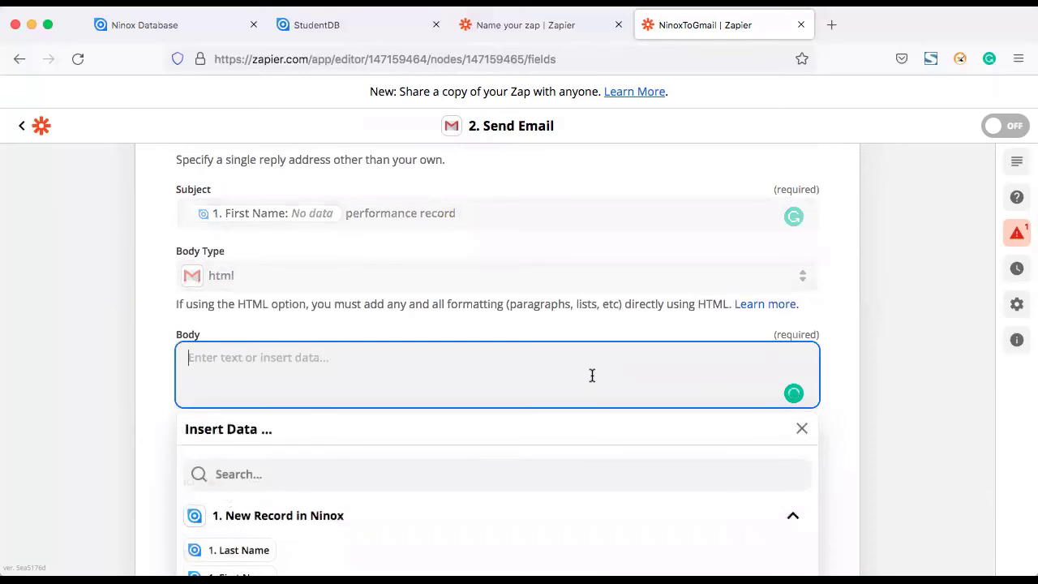
scroll(430, 397, down, 1)
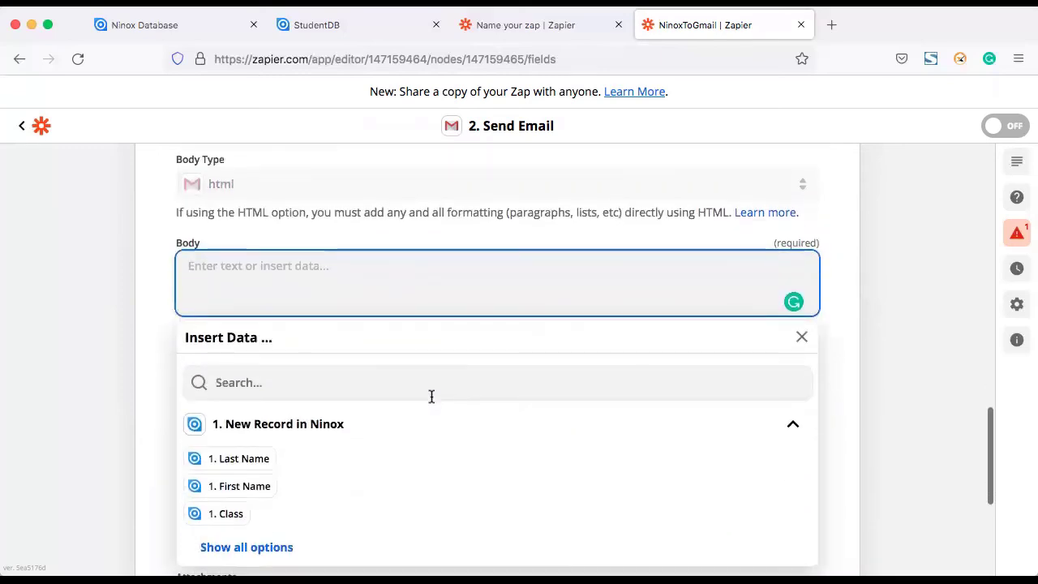
click(244, 487)
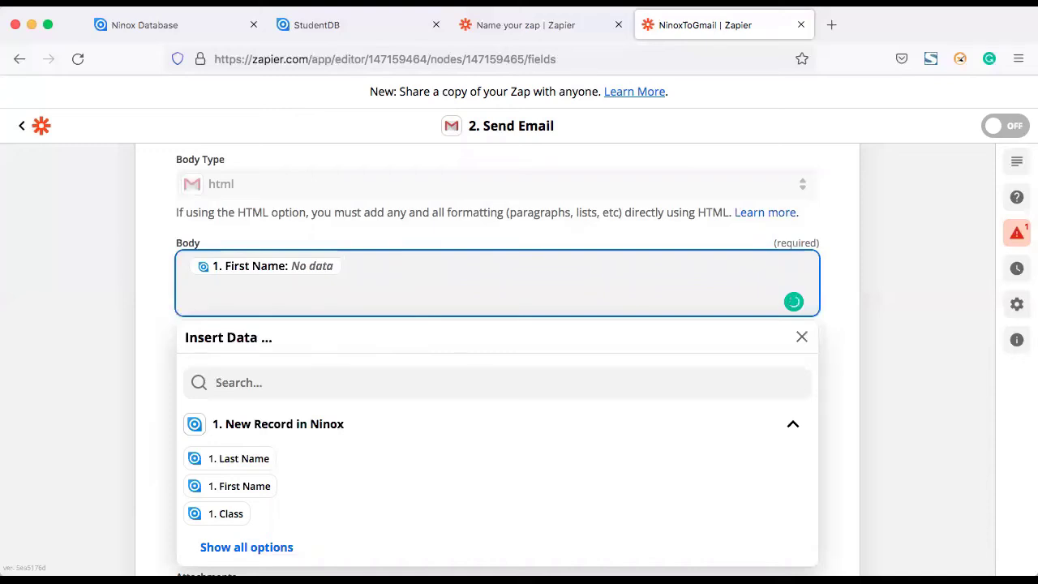
scroll(297, 462, down, 1)
click(262, 464)
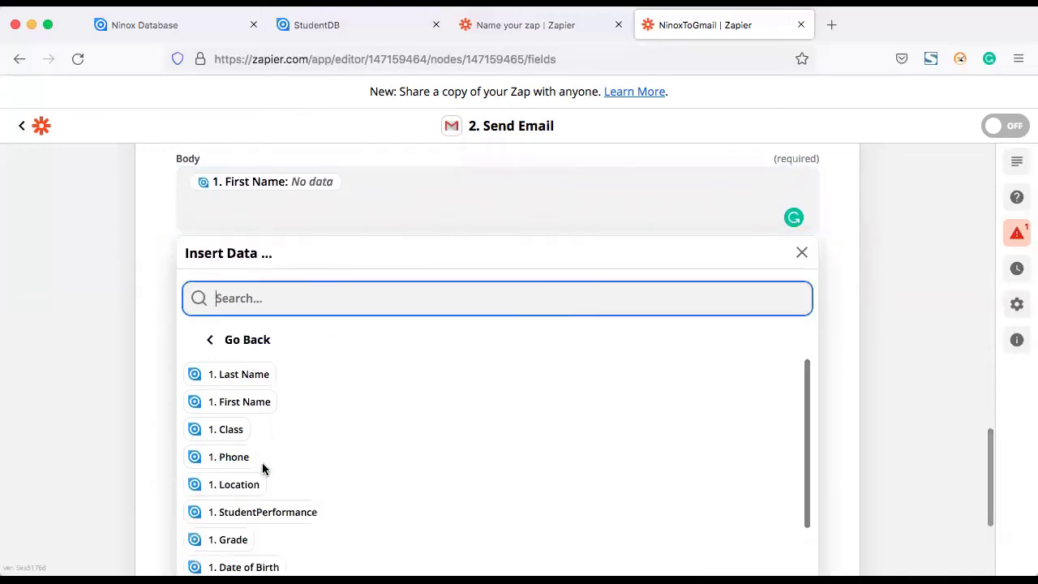
scroll(322, 478, down, 4)
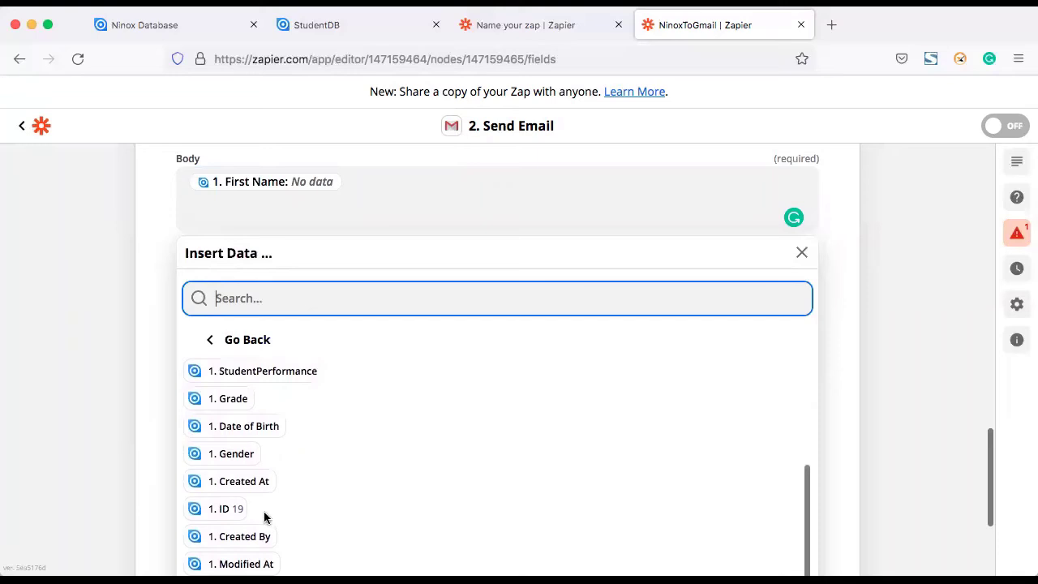
click(244, 398)
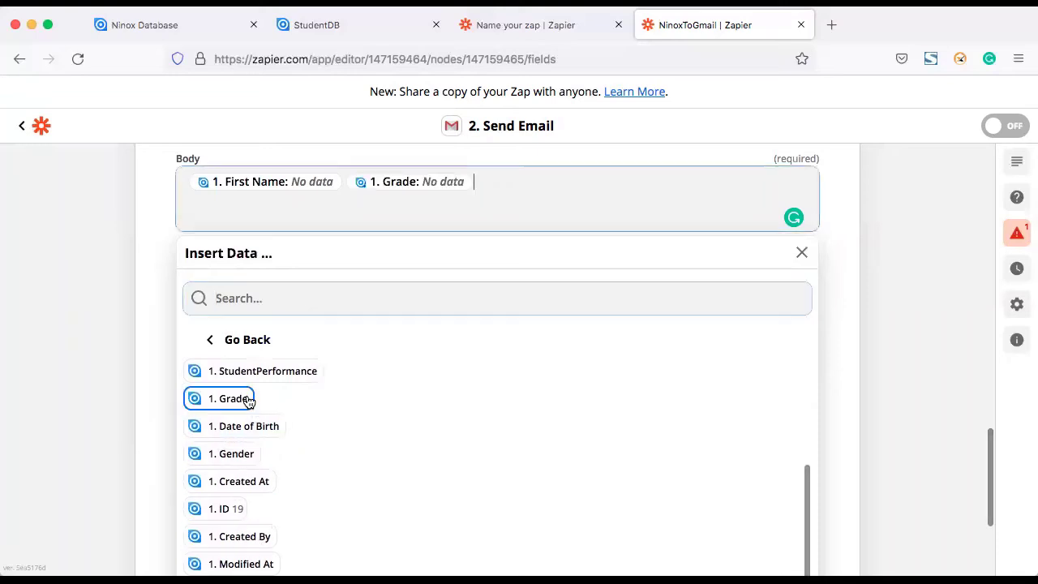
click(157, 343)
scroll(444, 373, down, 5)
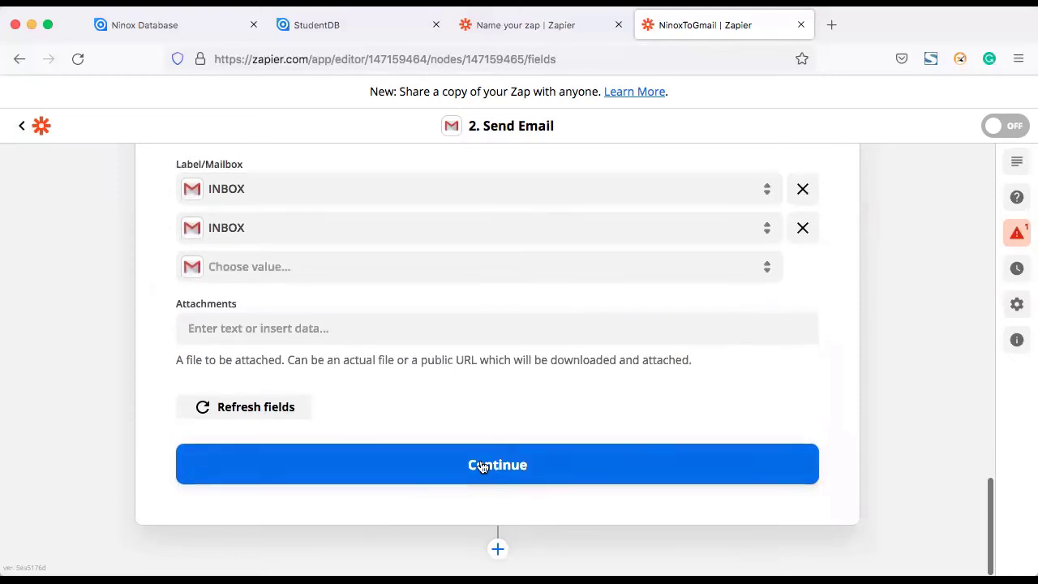
click(482, 466)
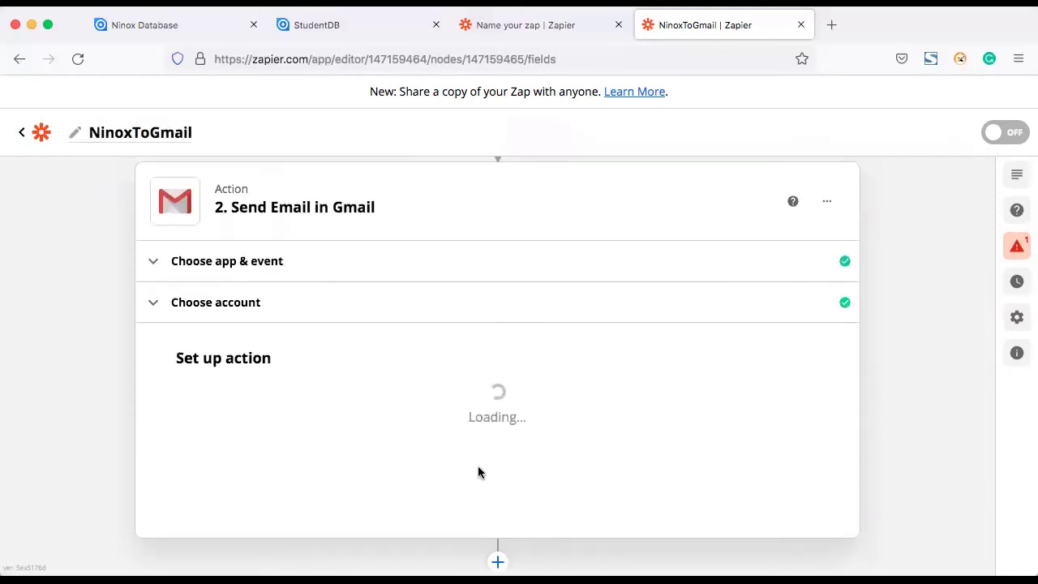
Step: Review the Send Email test panel, where Step 1 needs attention and Subject and Body are empty
scroll(614, 446, down, 3)
scroll(614, 449, down, 8)
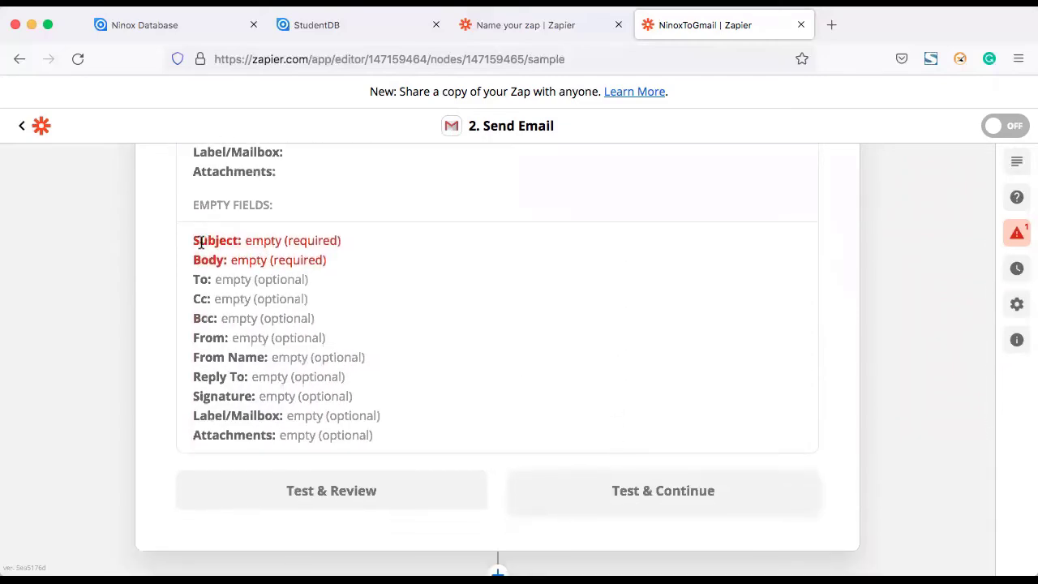
scroll(410, 263, up, 8)
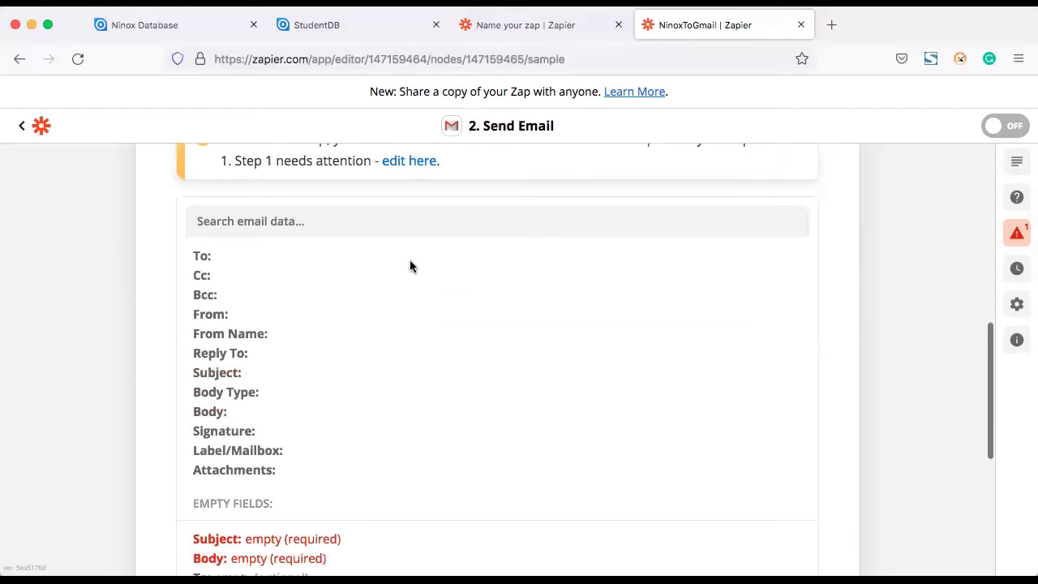
scroll(409, 266, up, 1)
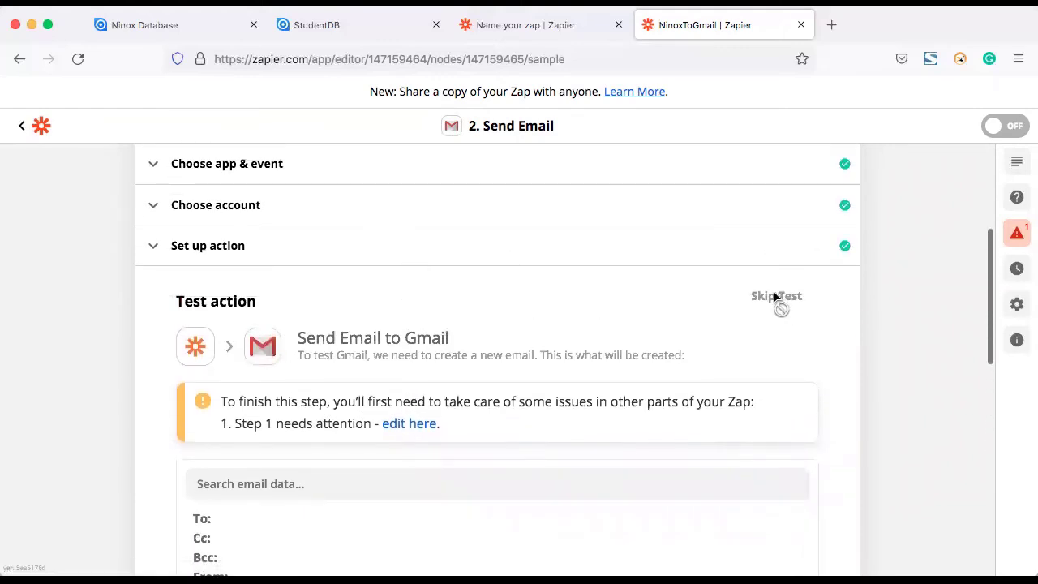
scroll(737, 299, up, 5)
scroll(357, 369, down, 2)
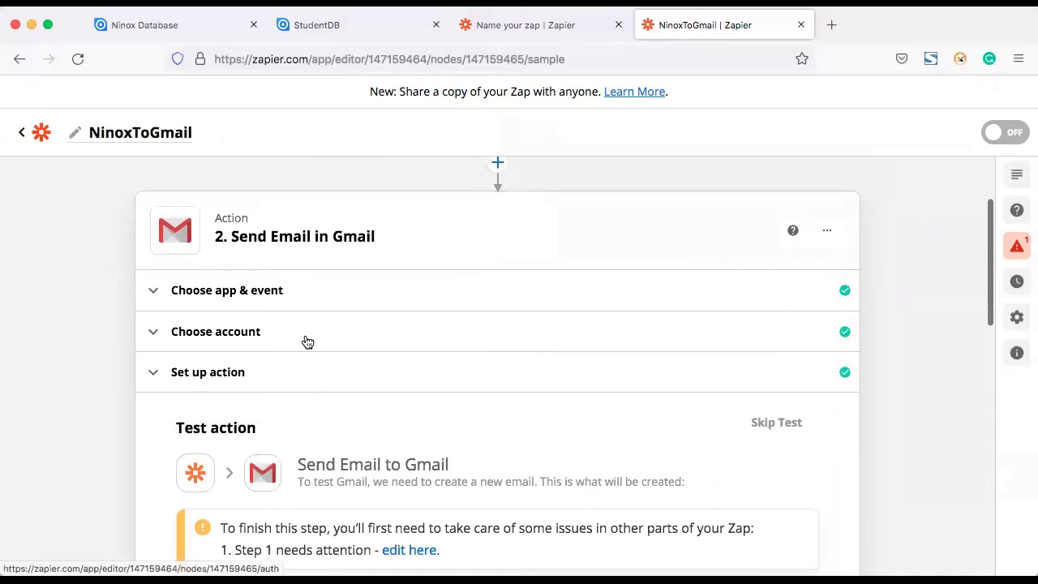
click(303, 343)
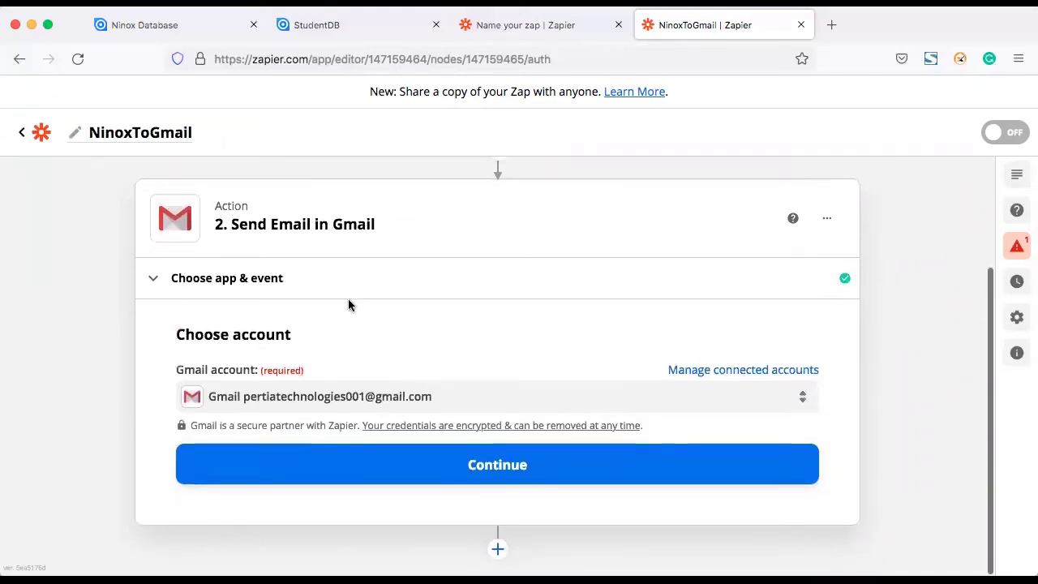
click(341, 273)
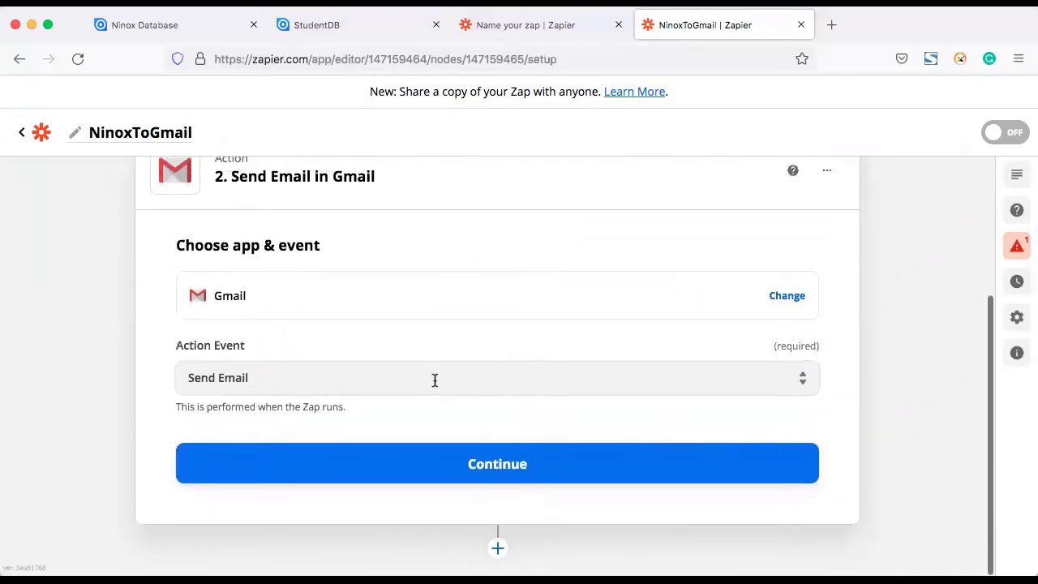
scroll(434, 381, up, 3)
scroll(434, 380, down, 3)
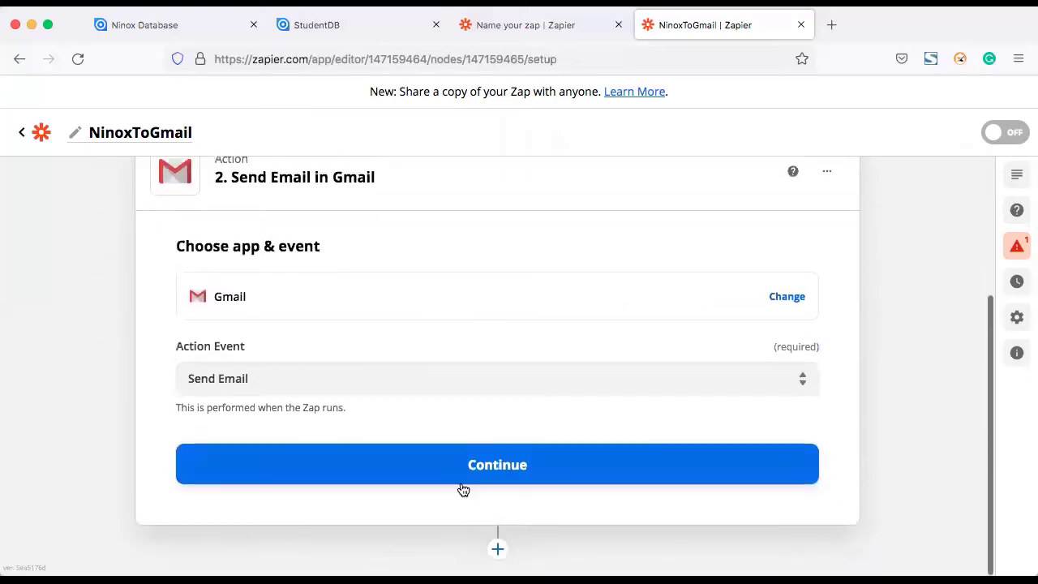
click(461, 468)
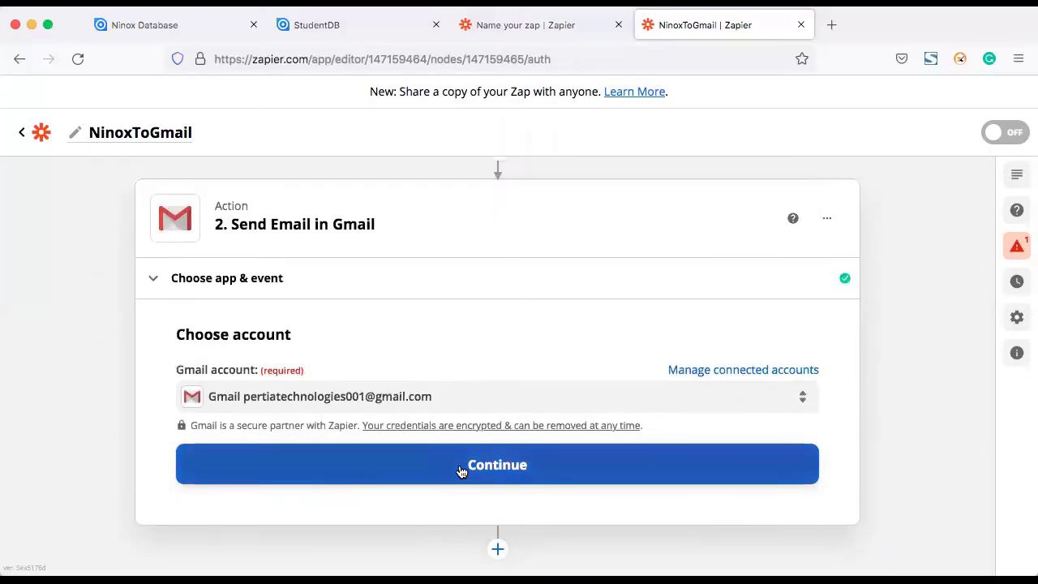
click(460, 470)
scroll(461, 470, down, 3)
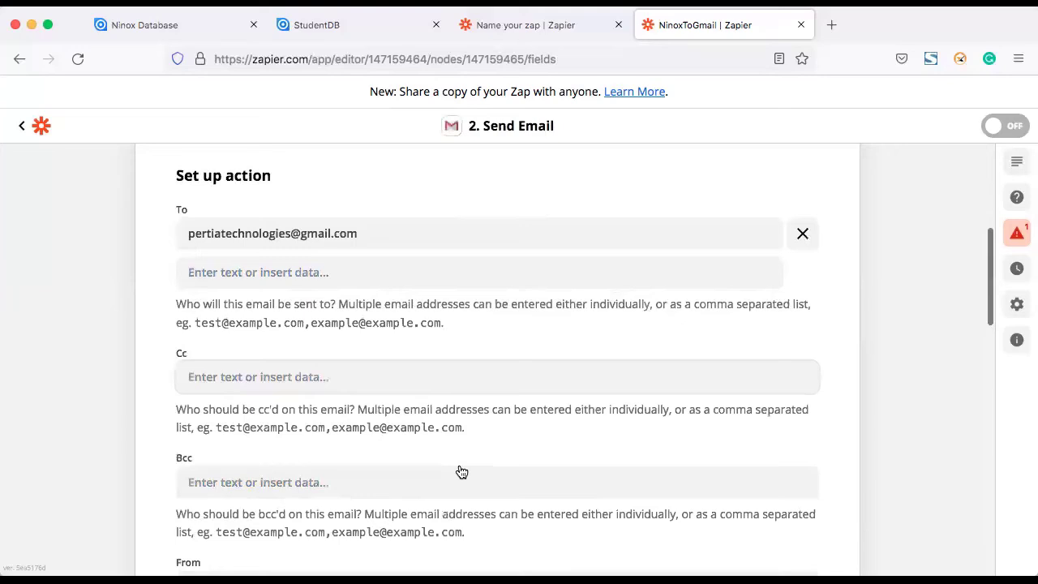
scroll(461, 471, down, 10)
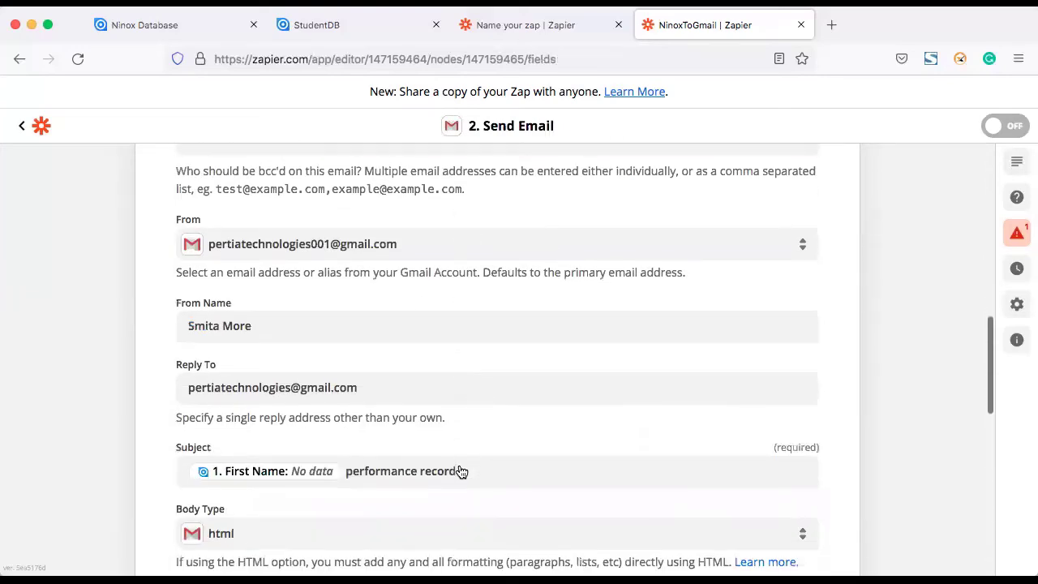
scroll(460, 469, down, 2)
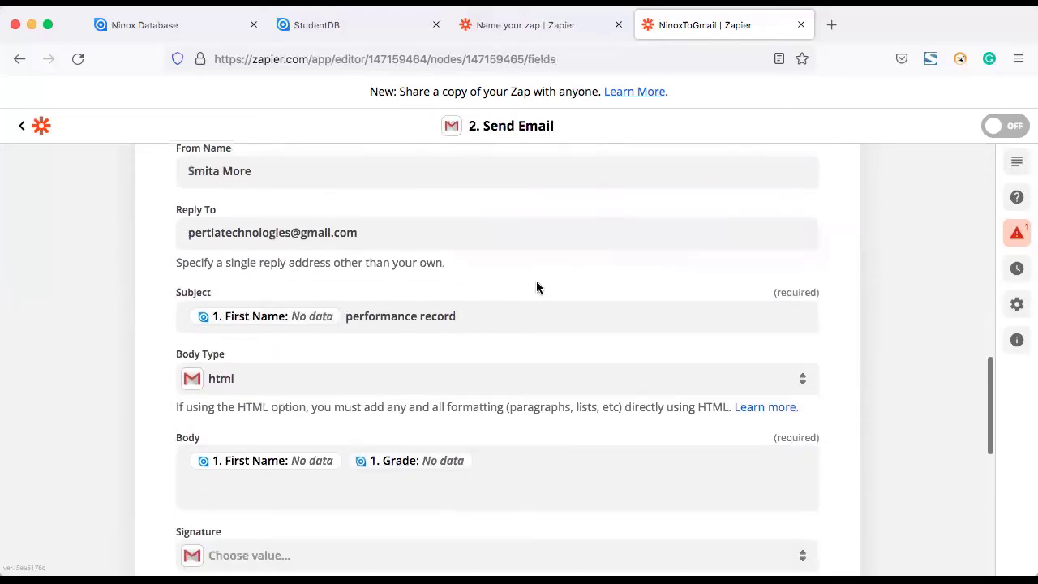
scroll(501, 446, down, 3)
scroll(479, 406, down, 7)
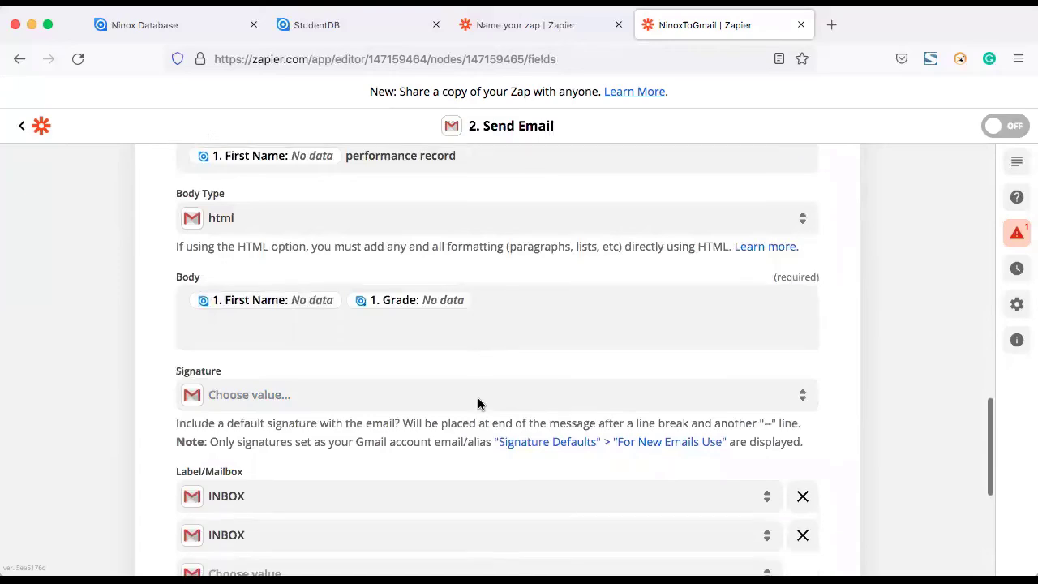
scroll(478, 401, down, 2)
click(457, 474)
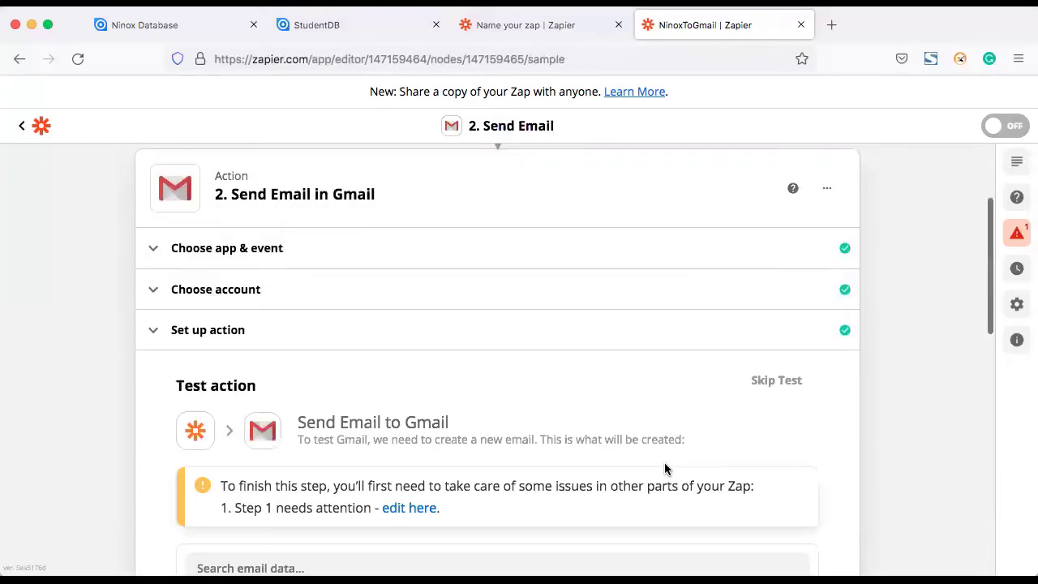
Step: Go to the Ninox New Record trigger's test step through the 'edit here' warning link
scroll(665, 462, down, 10)
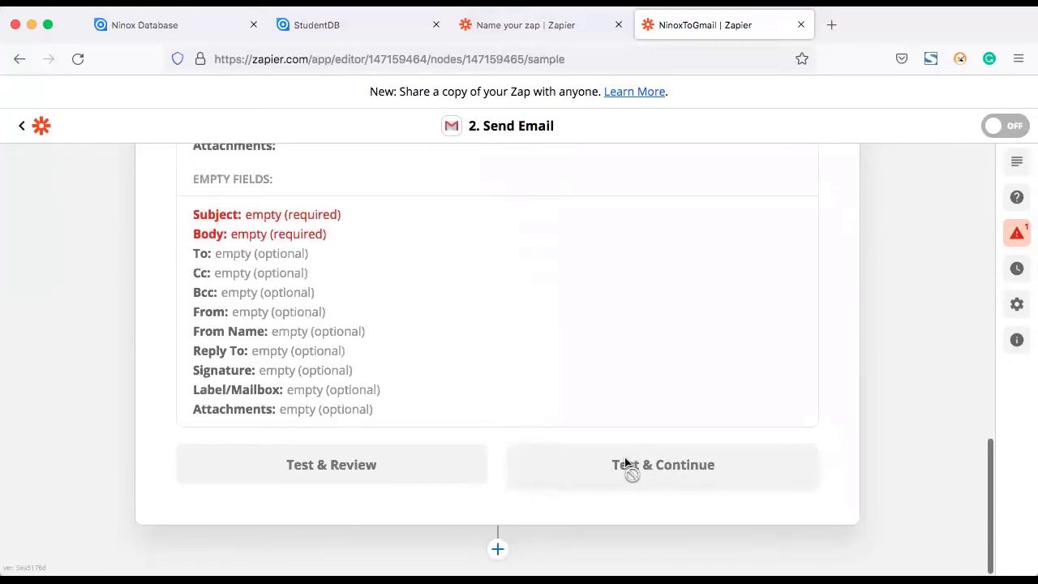
scroll(575, 400, up, 3)
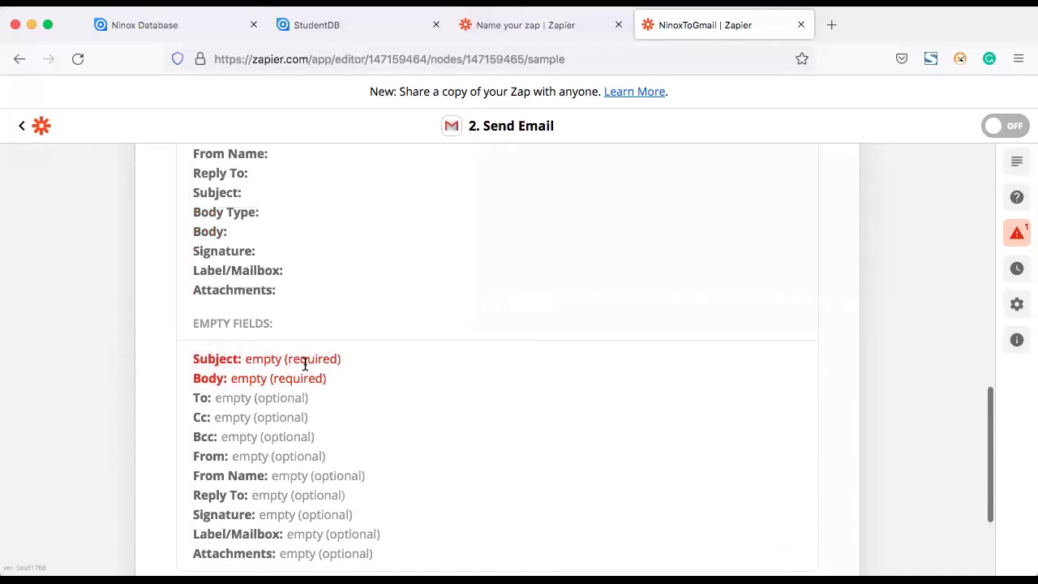
scroll(449, 276, up, 1)
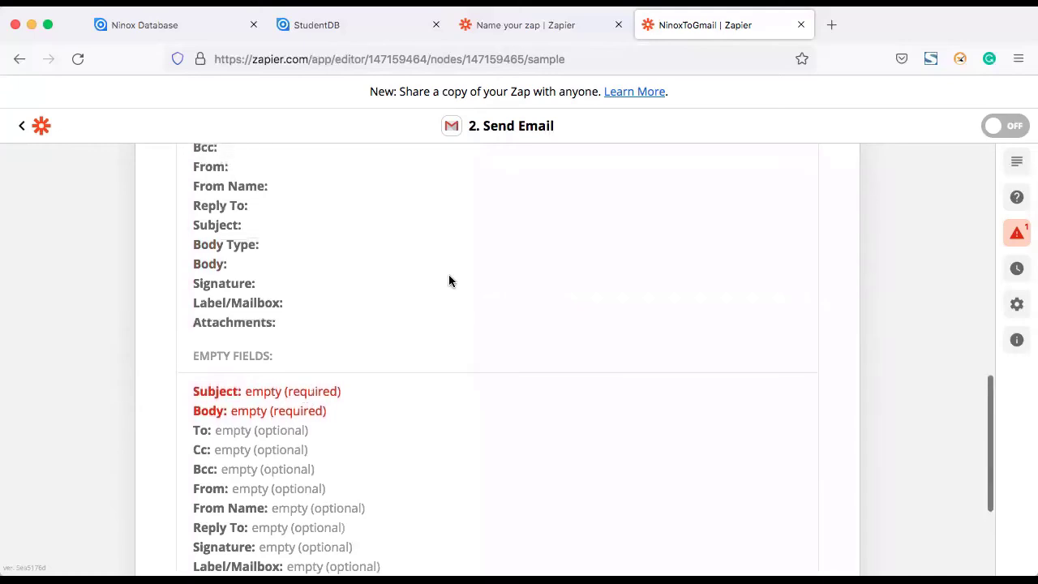
scroll(450, 276, up, 3)
scroll(450, 282, down, 6)
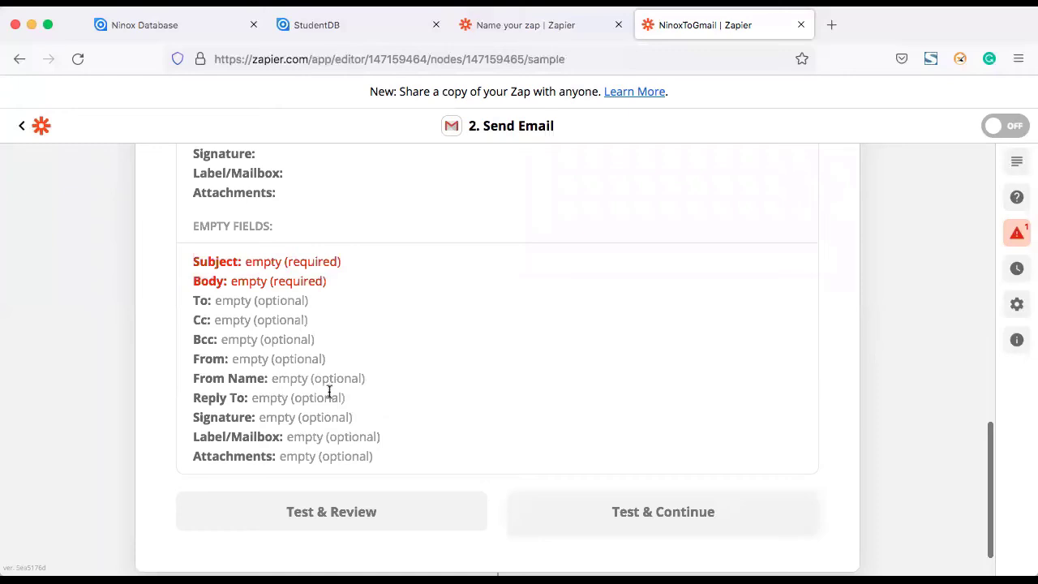
scroll(374, 274, up, 12)
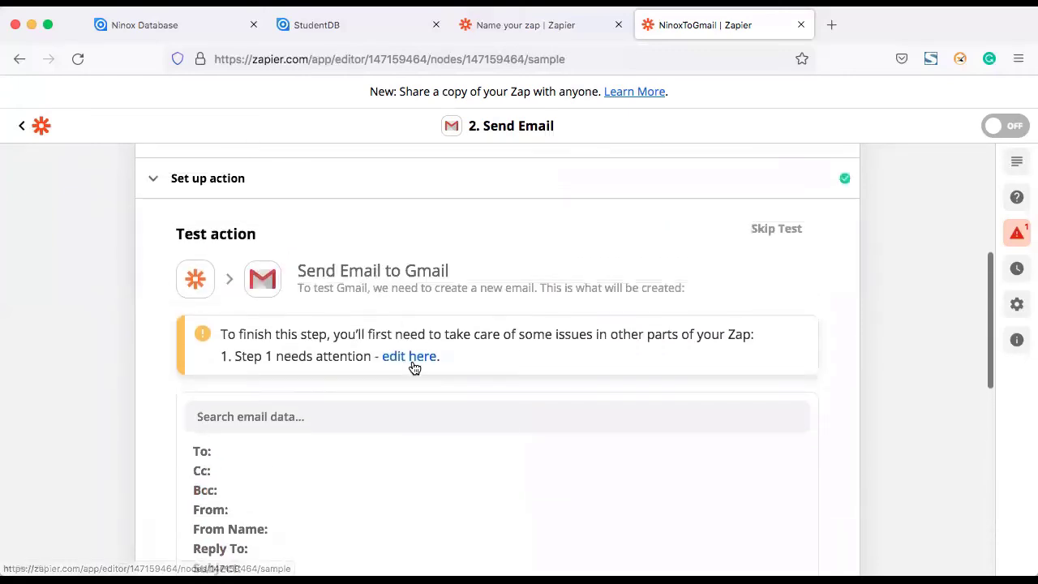
click(413, 356)
scroll(532, 376, down, 4)
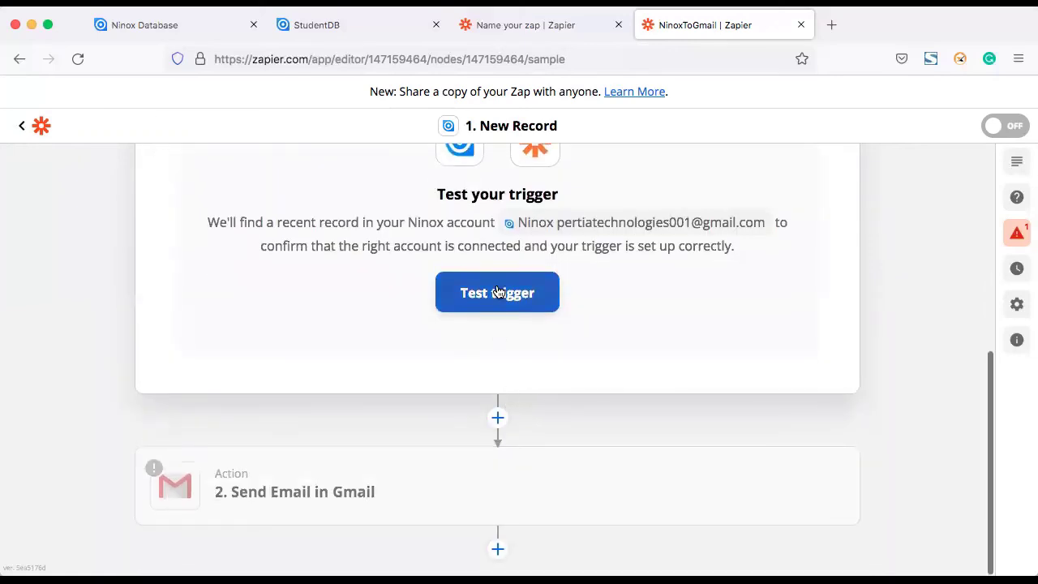
Step: Test the Ninox trigger to fetch a recent record and accept it
click(498, 291)
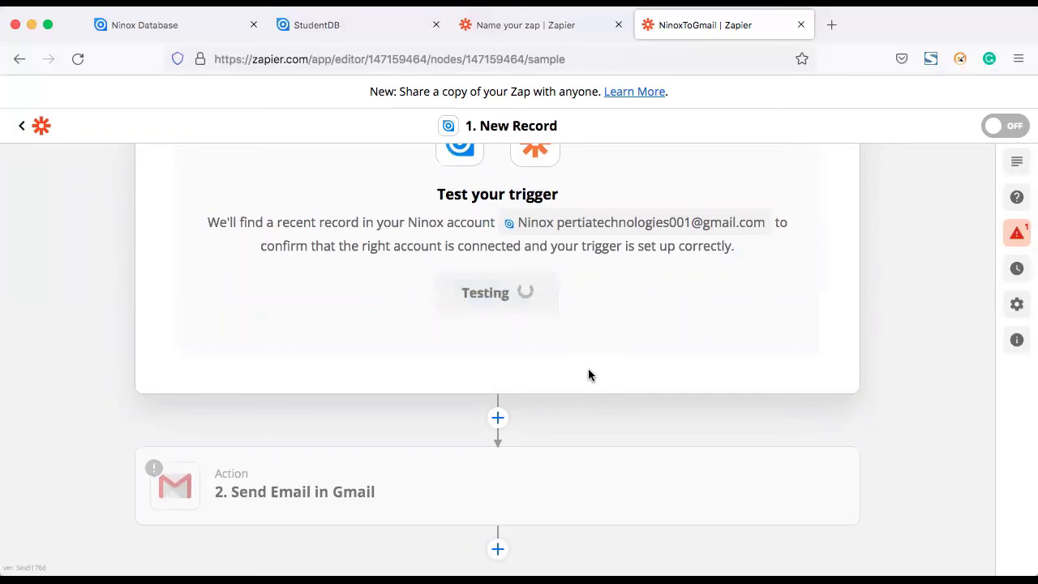
scroll(588, 370, down, 5)
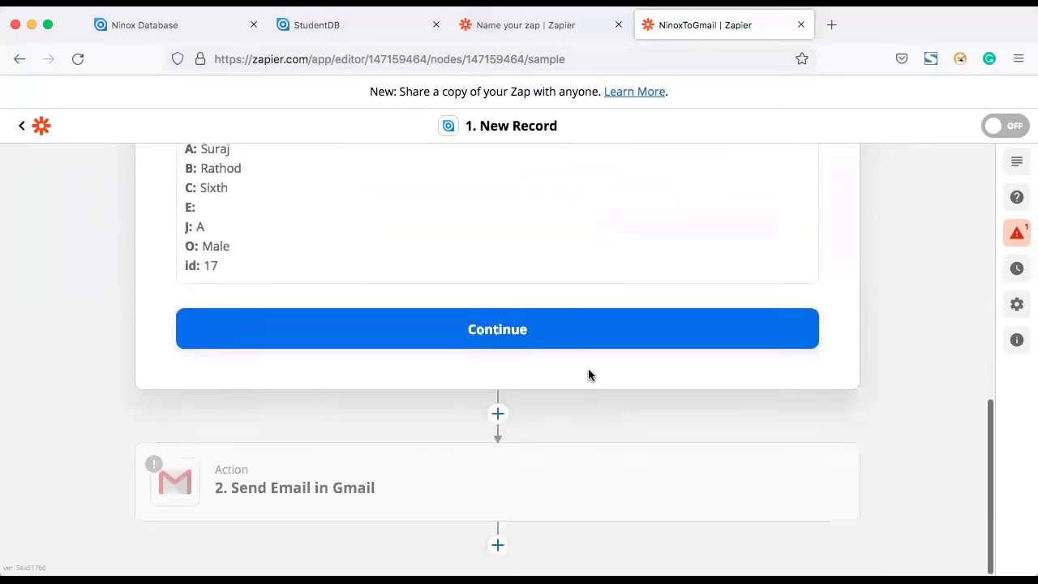
click(540, 336)
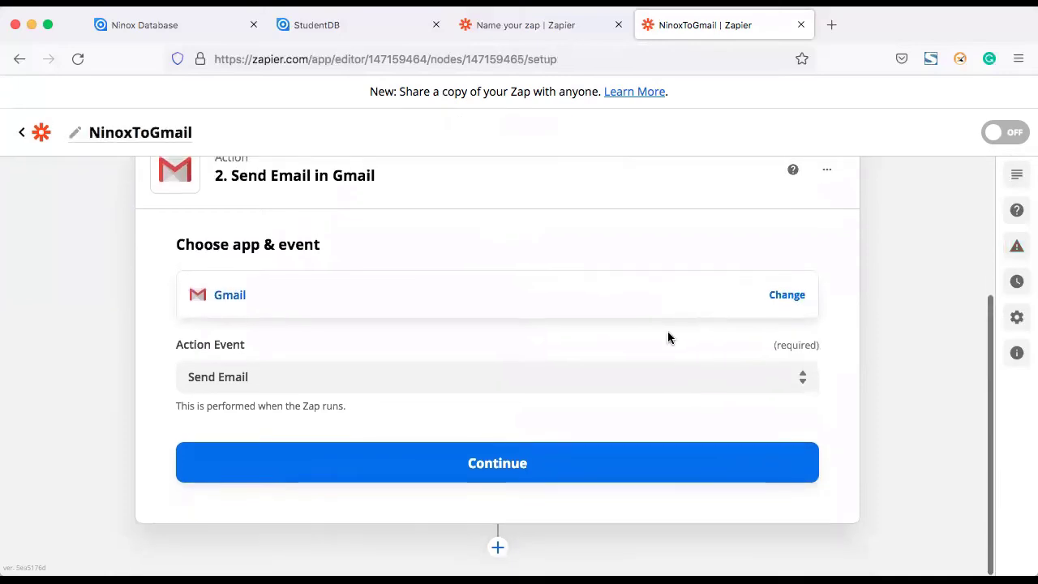
Step: Confirm Gmail Send Email, the connected Gmail account and the email fields to reach the test preview
click(538, 467)
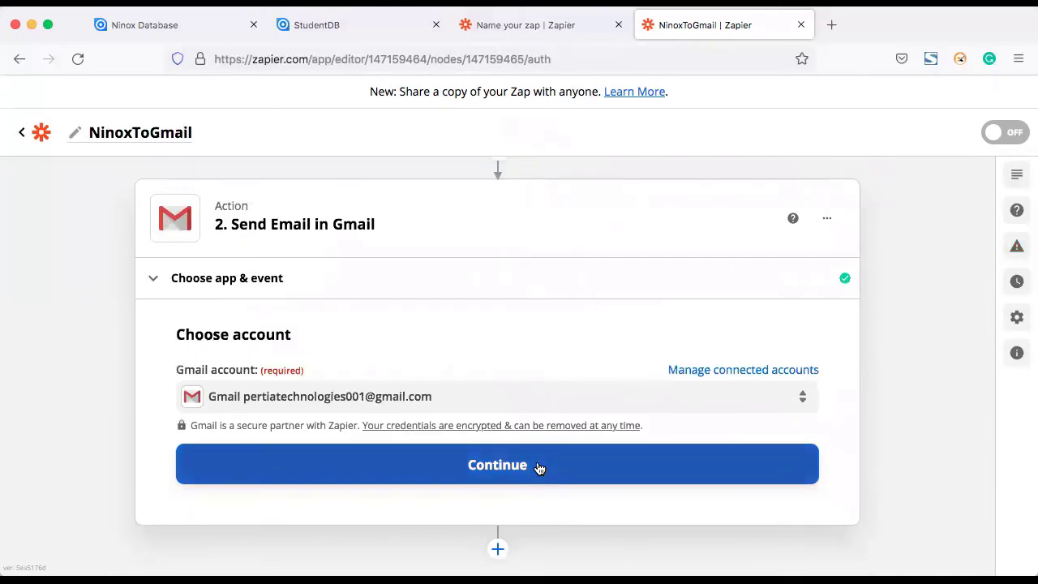
click(488, 463)
scroll(540, 405, down, 5)
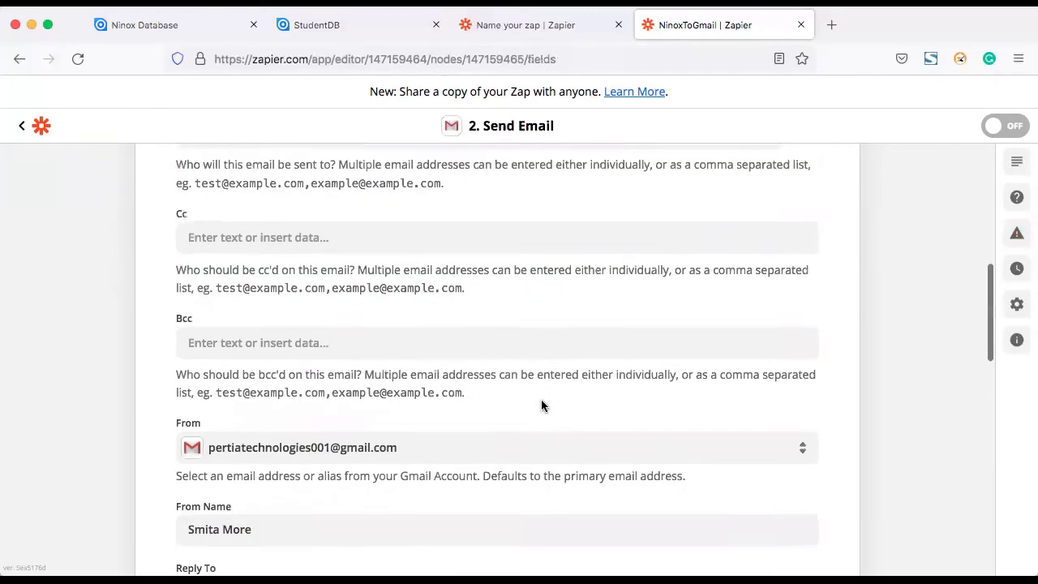
scroll(542, 401, down, 10)
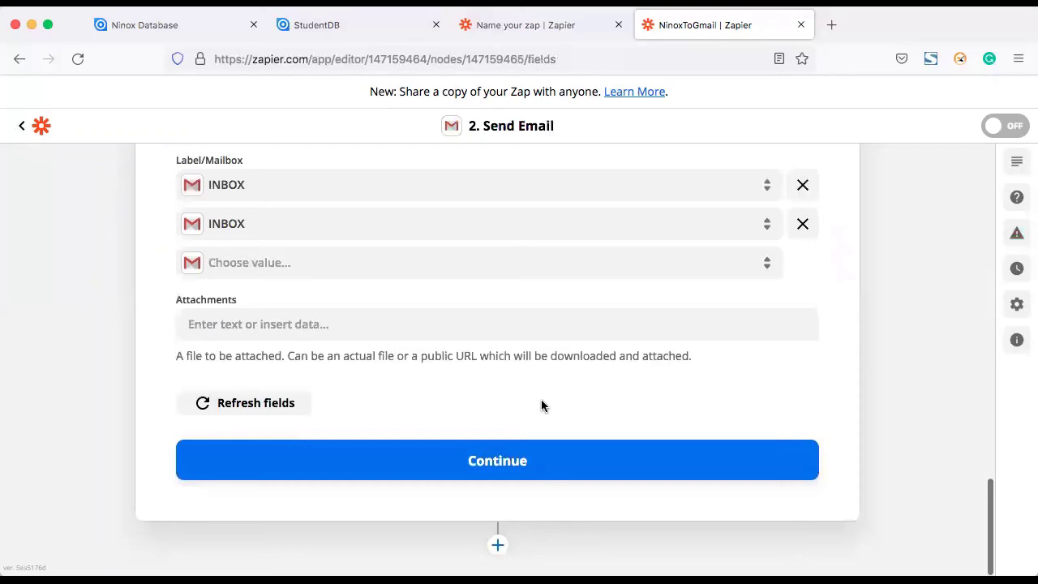
click(491, 463)
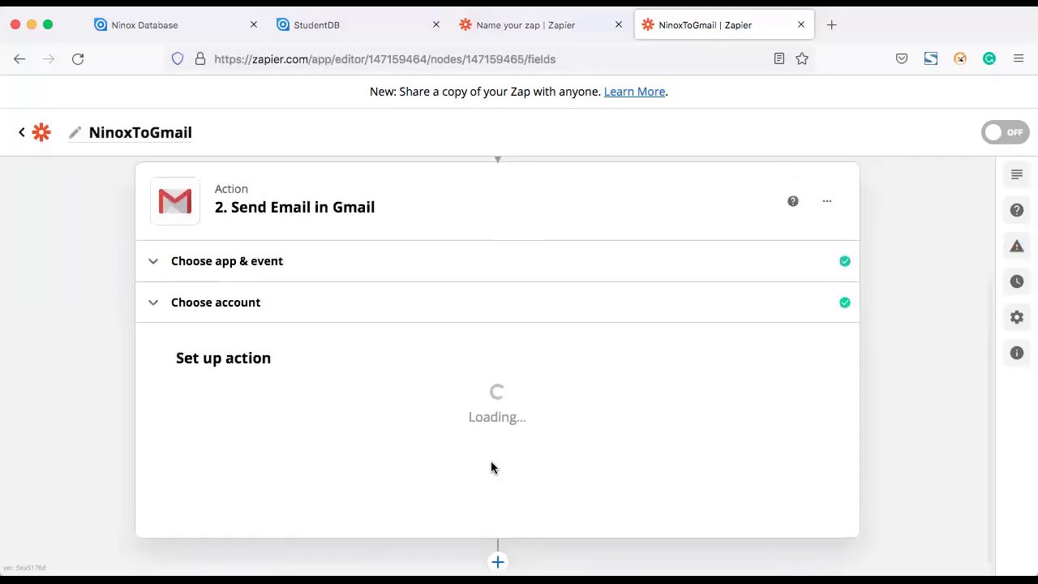
scroll(659, 435, down, 15)
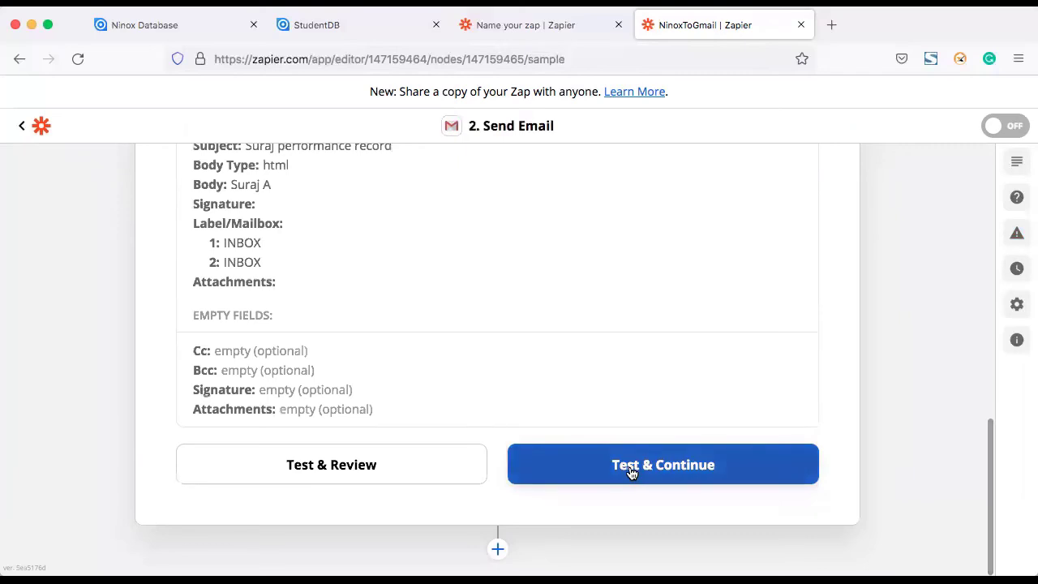
Step: Send the test email, turn the NinoxToGmail zap on, and dismiss the share prompt
click(631, 474)
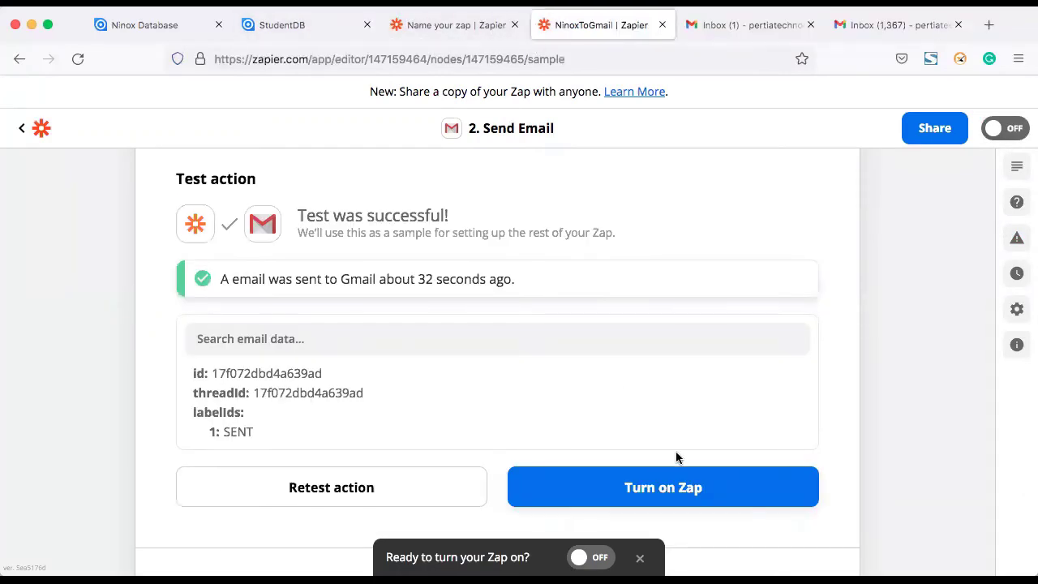
click(653, 488)
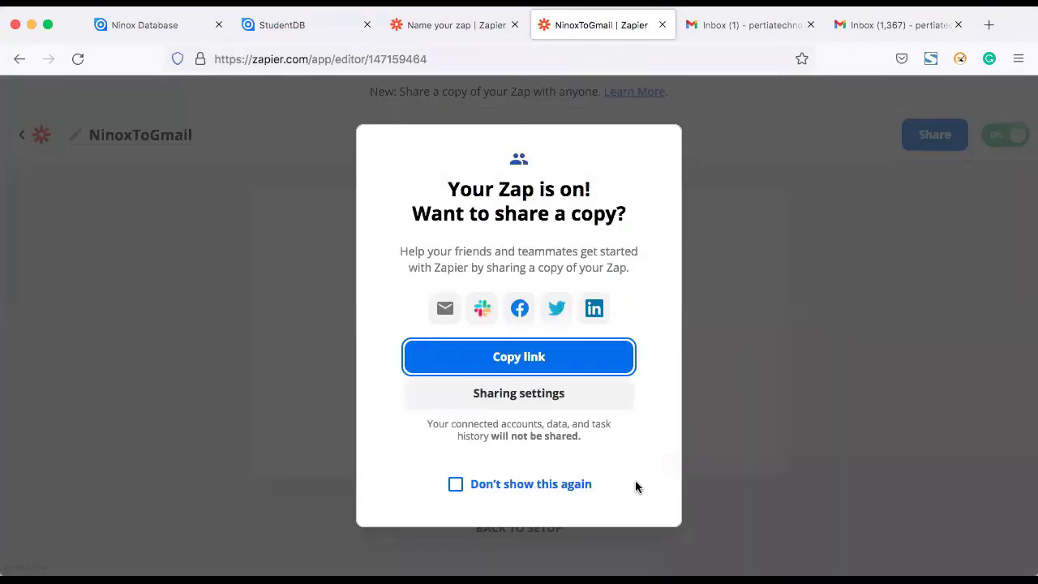
key(Escape)
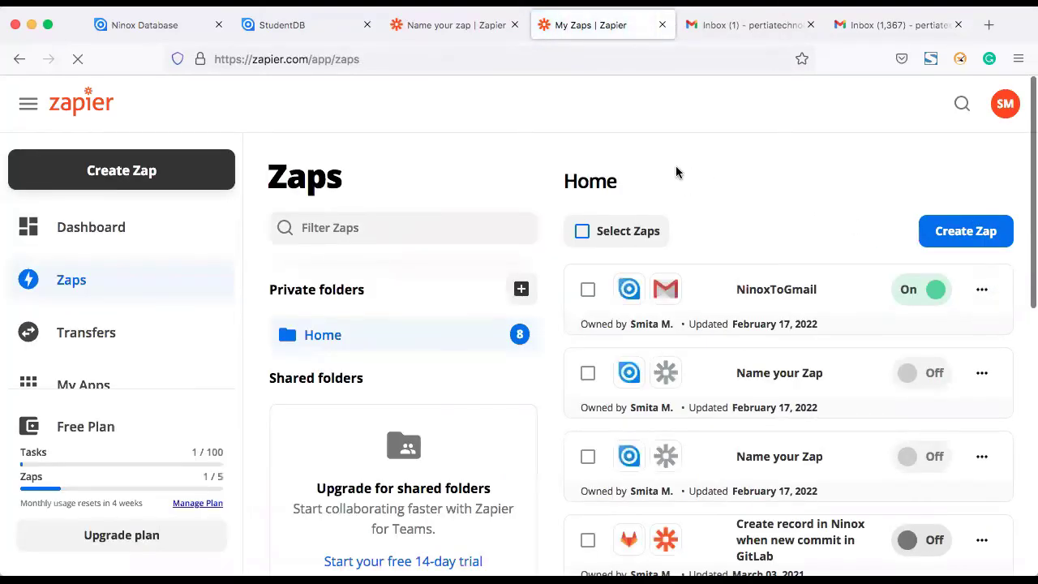
Step: In StudentDB, add a 'testing demo' Student record graded B and another record graded A
click(308, 21)
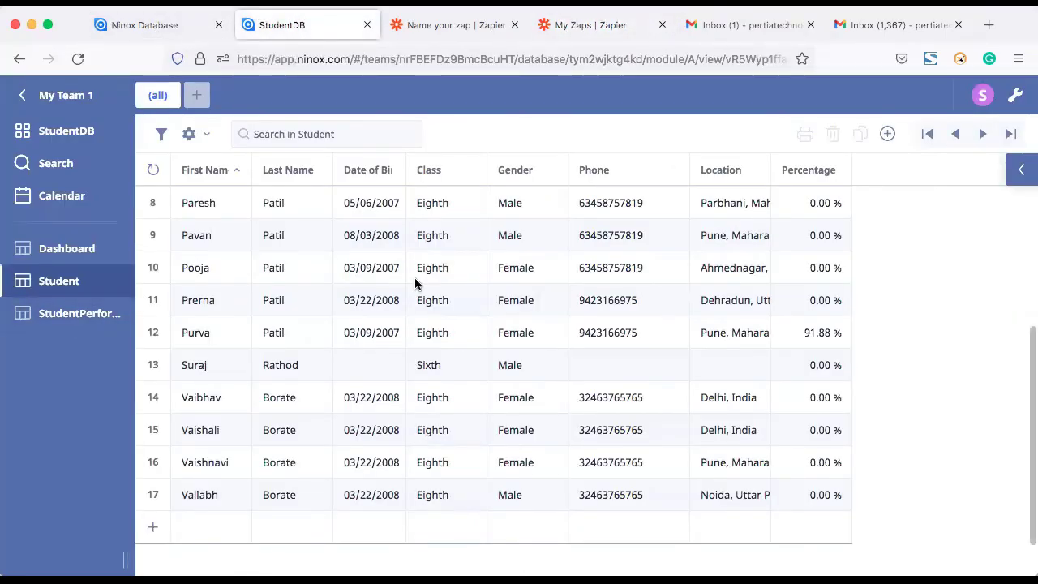
click(153, 528)
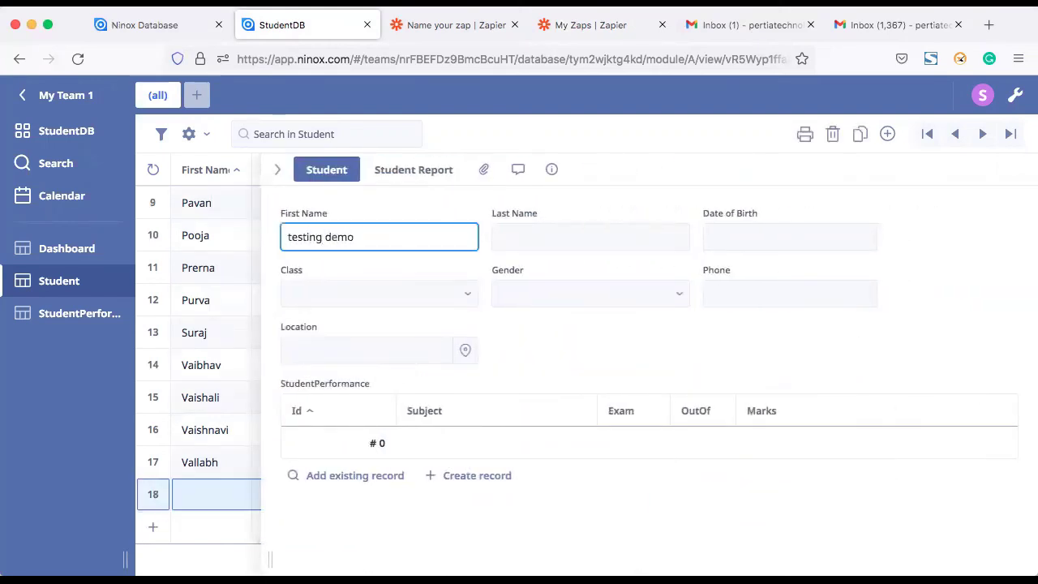
click(410, 172)
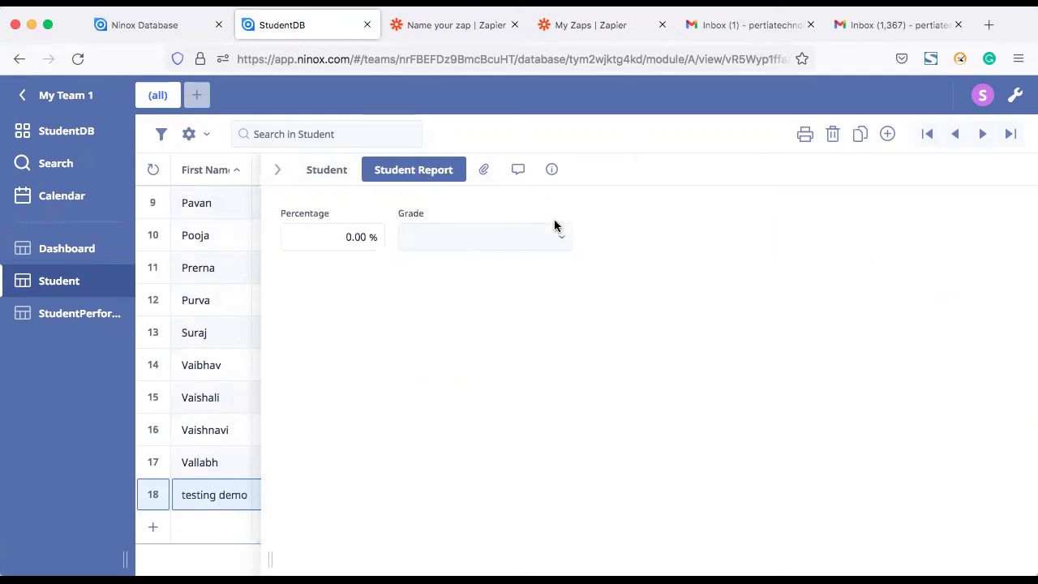
click(522, 239)
click(467, 369)
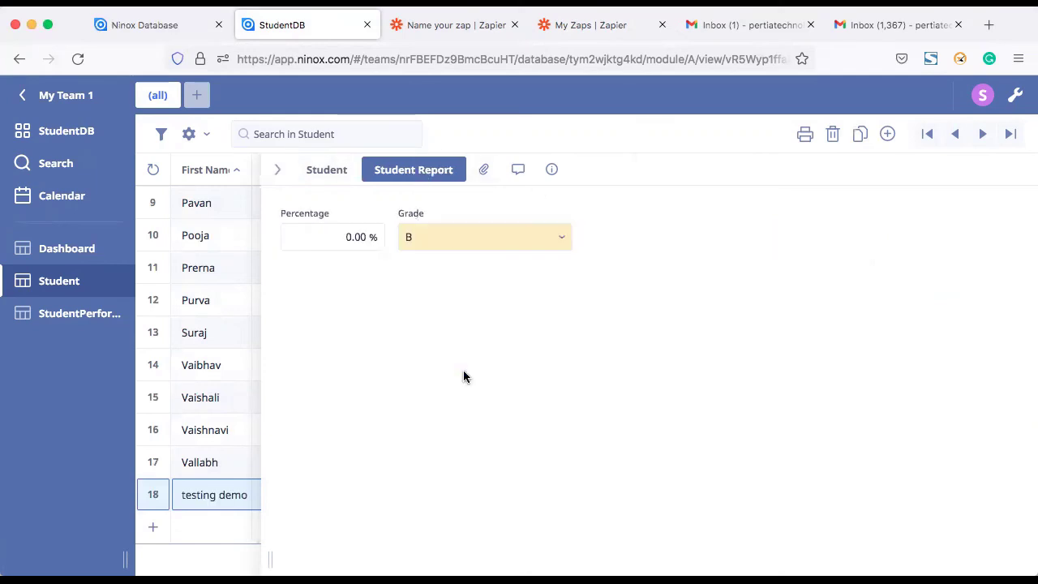
click(184, 529)
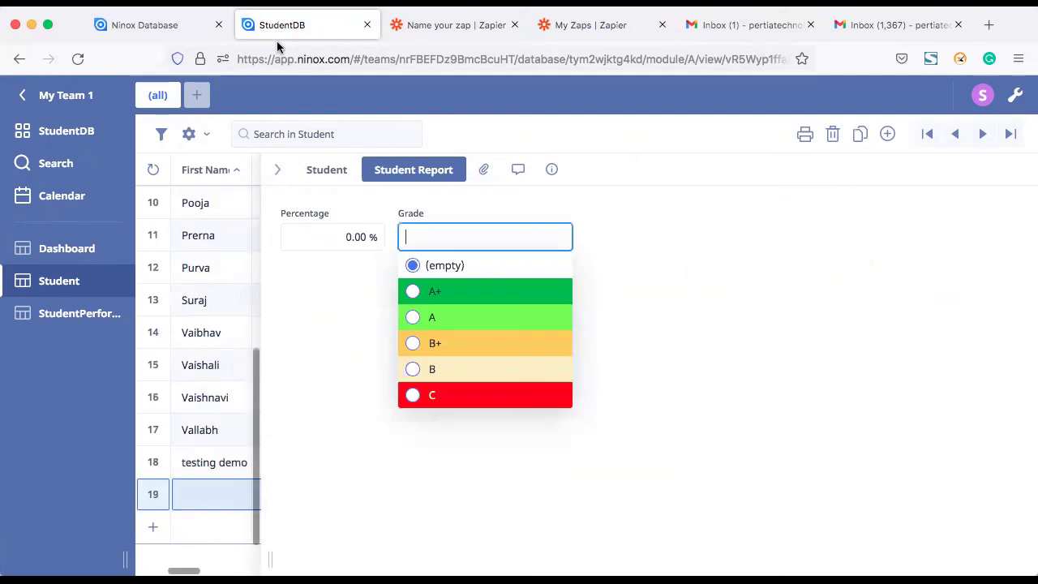
click(464, 319)
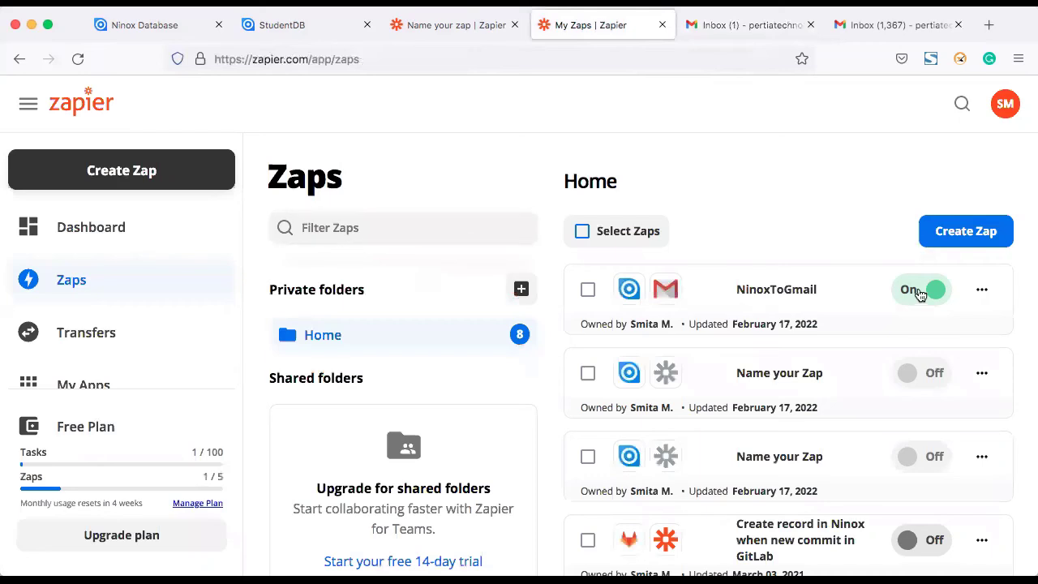
Step: Run the NinoxToGmail zap manually from its menu and close the run dialog
click(991, 289)
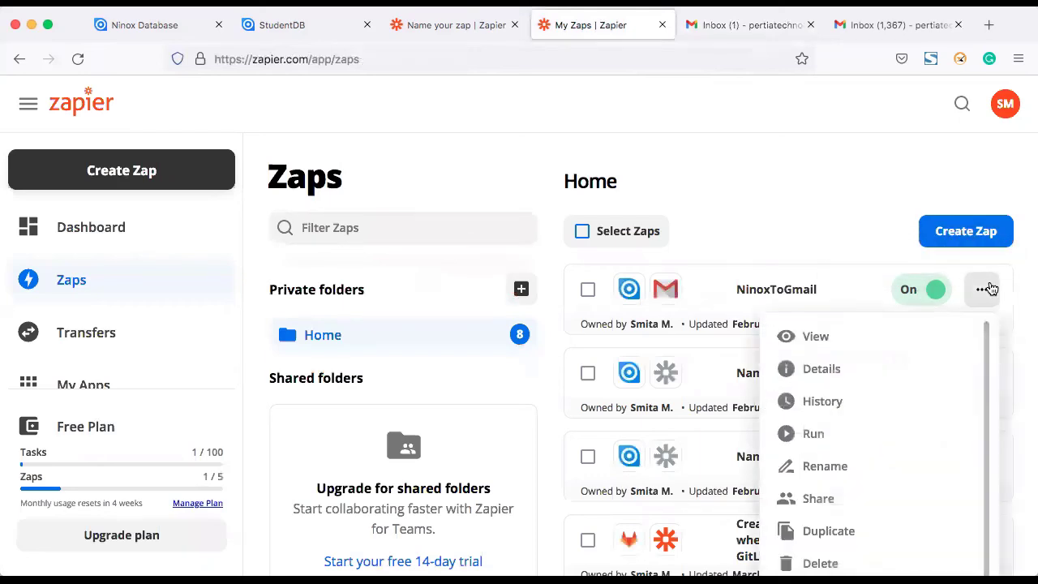
click(828, 432)
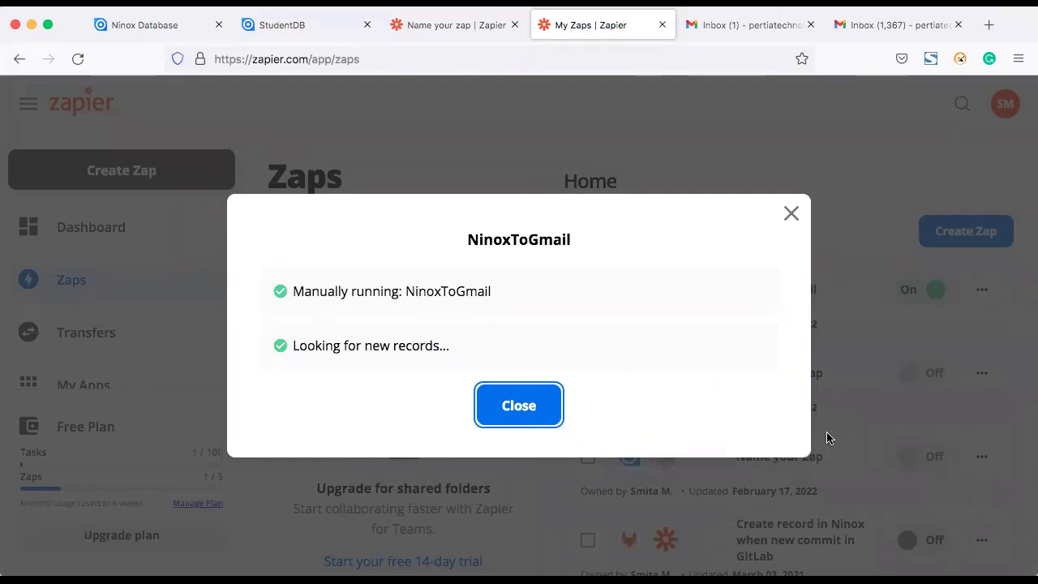
click(533, 404)
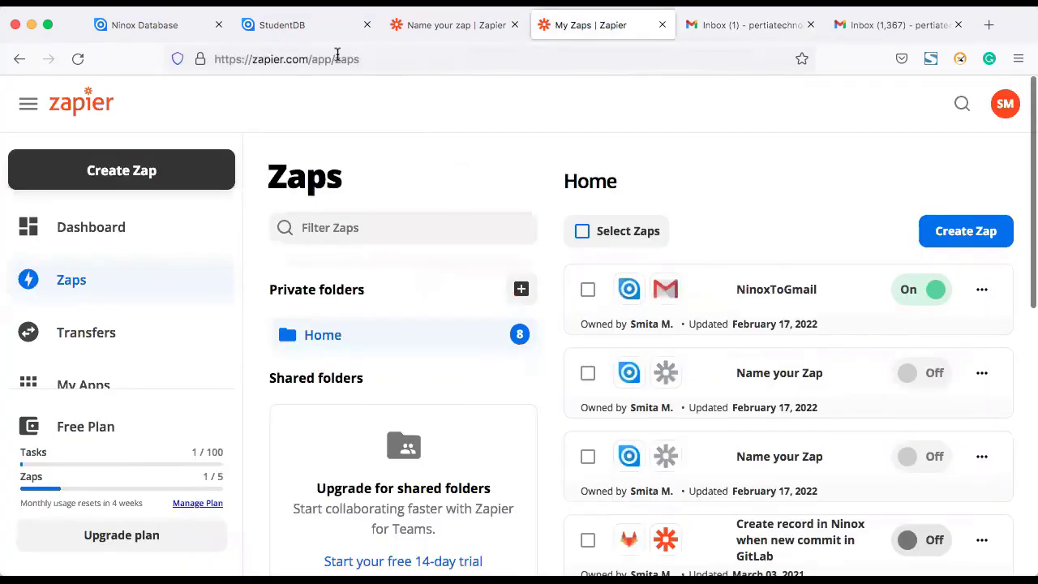
Step: Refresh the Gmail inbox, close the extra inbox tab, and open the 'testing demo performance record' email
click(730, 26)
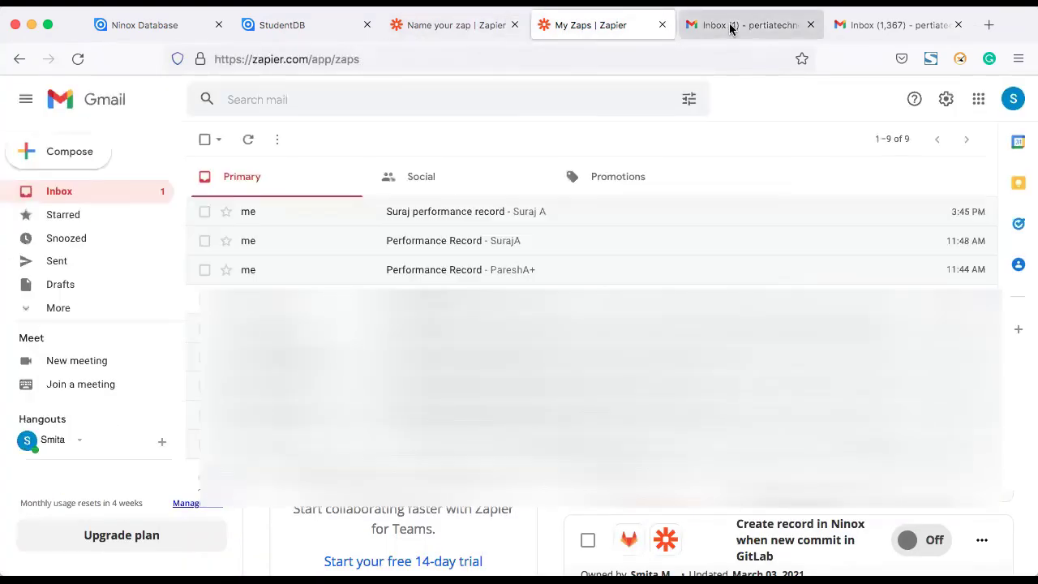
click(73, 195)
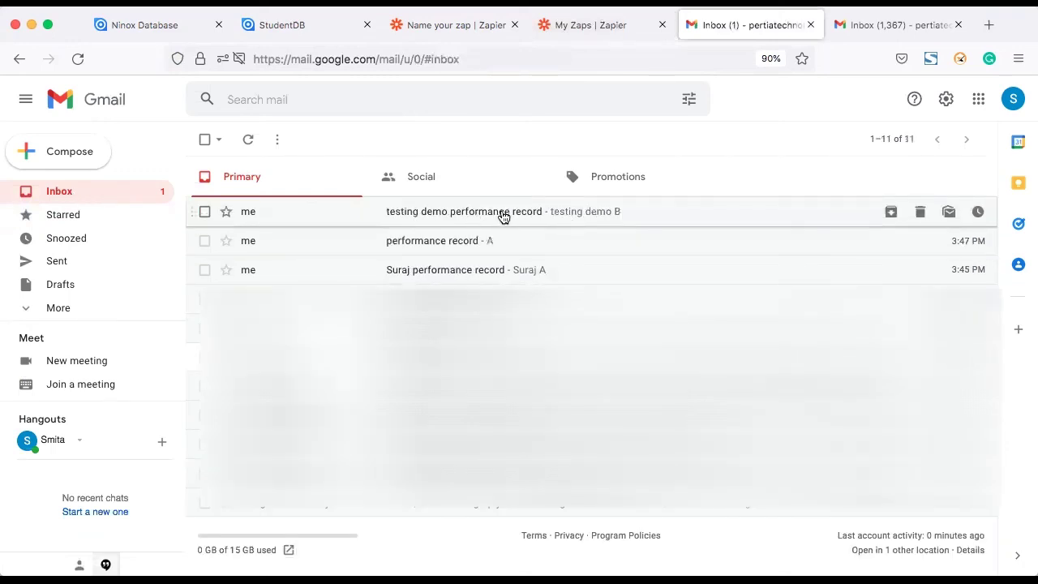
click(933, 25)
click(958, 25)
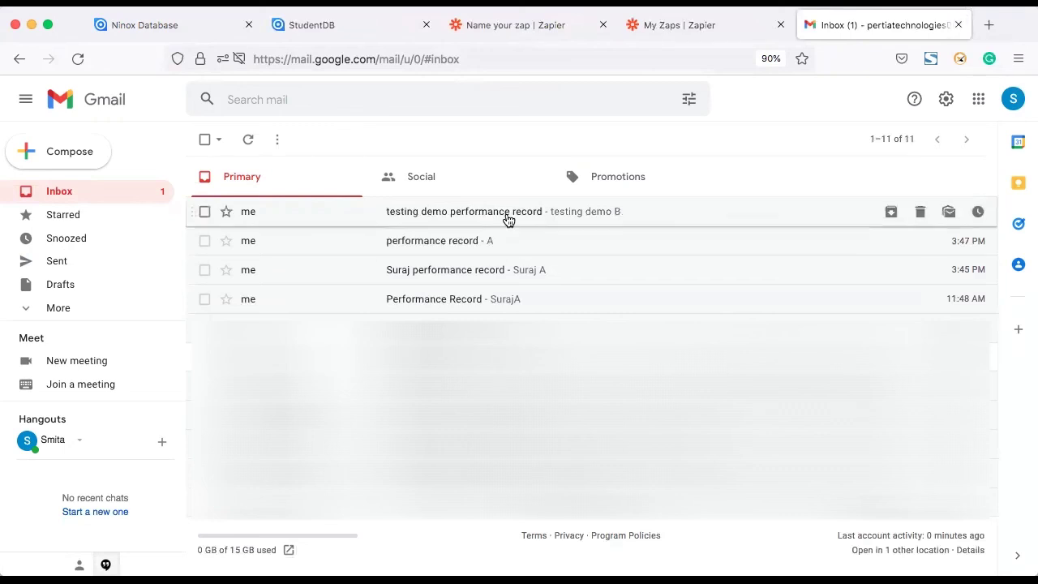
click(506, 216)
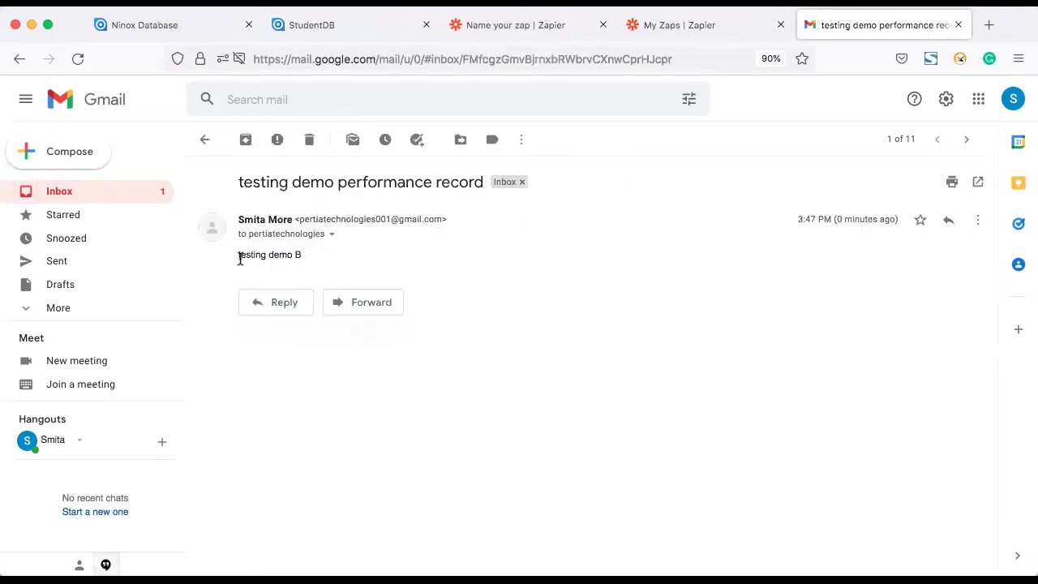
drag(292, 258, 319, 258)
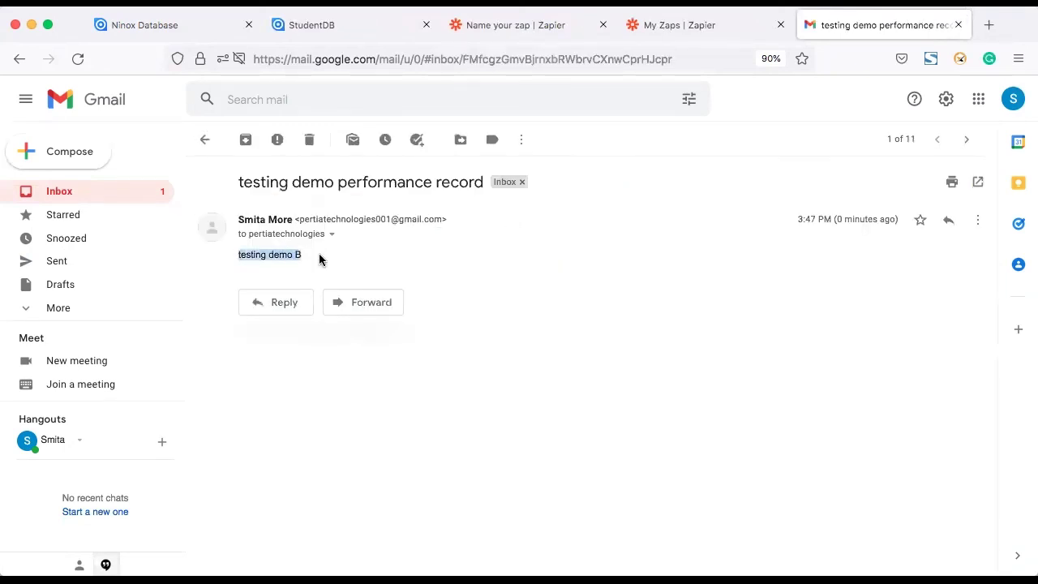
click(565, 314)
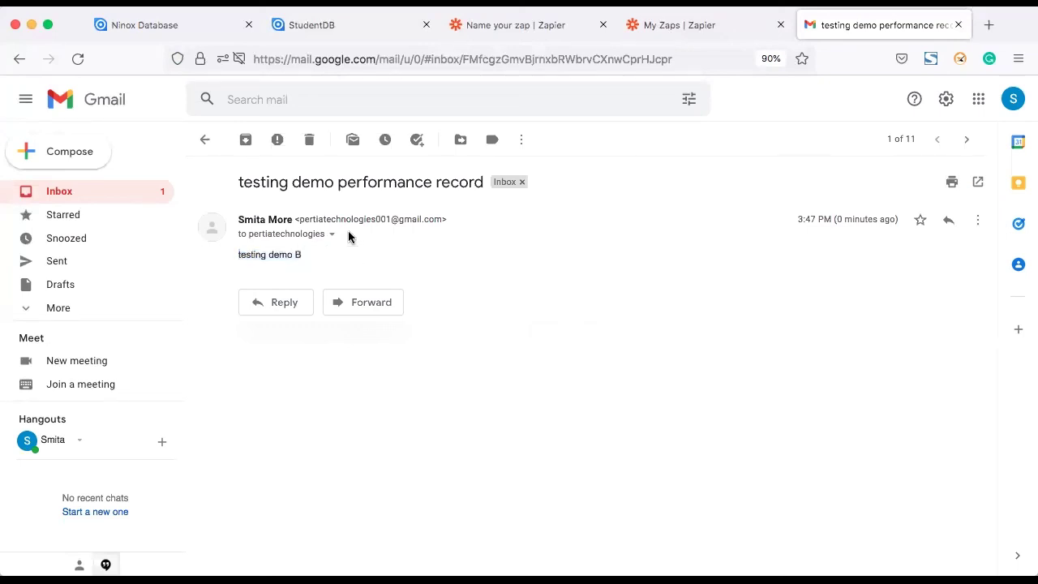
Step: Check the email's sender and recipient details, then return to the Ninox homepage
drag(305, 221, 414, 217)
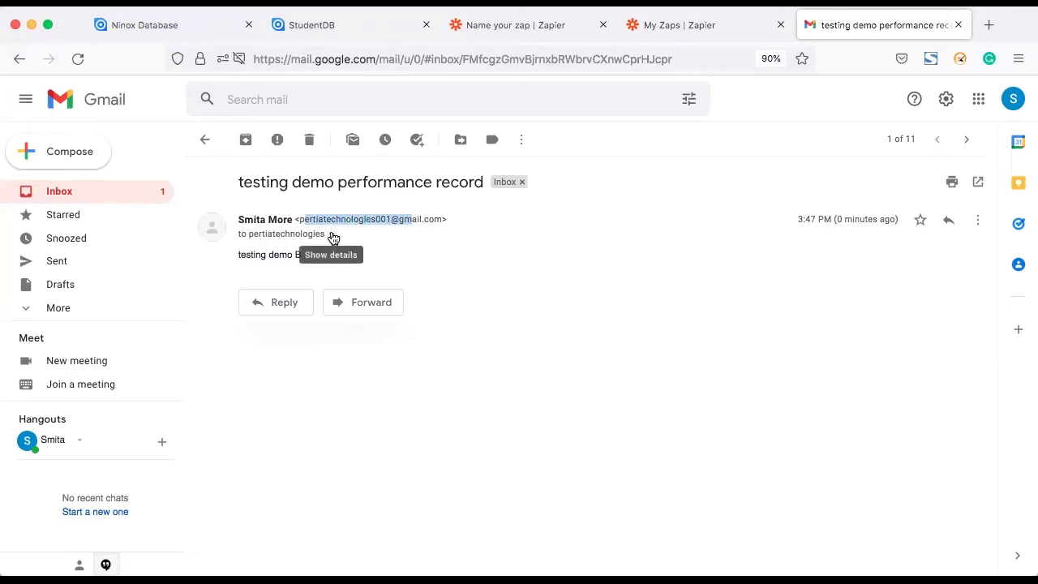
click(332, 235)
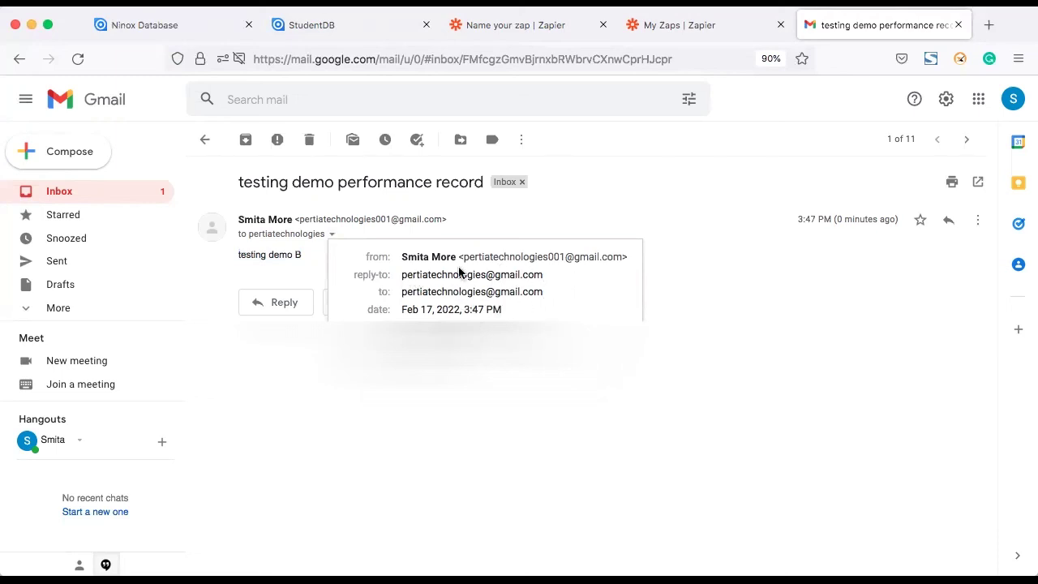
click(664, 404)
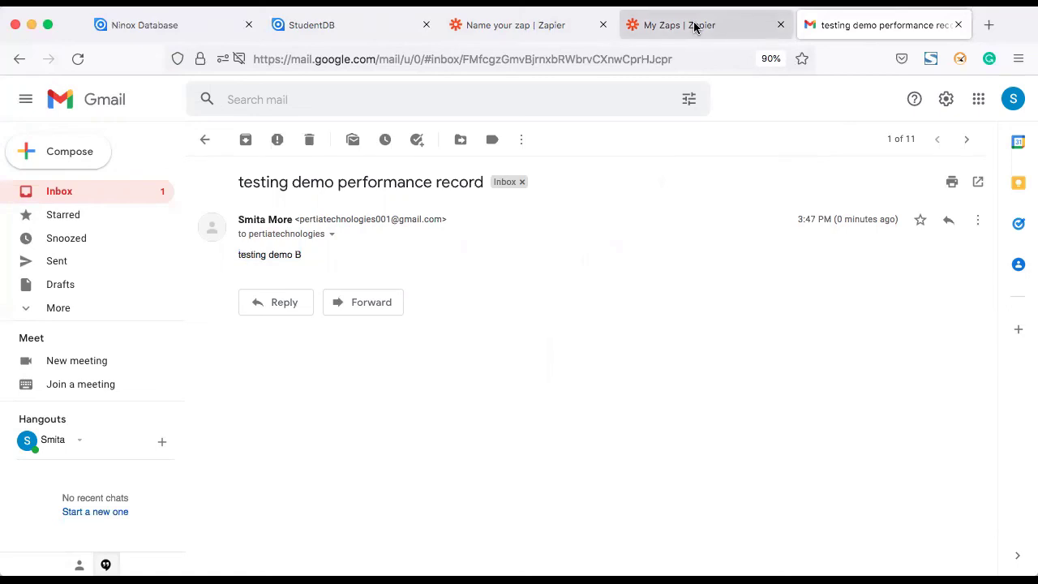
click(279, 26)
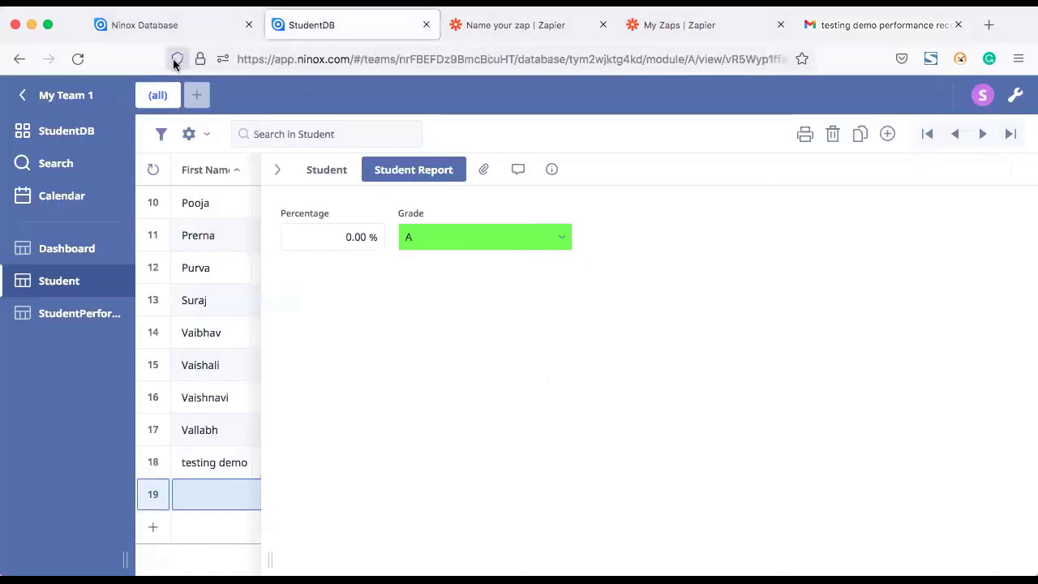
click(170, 32)
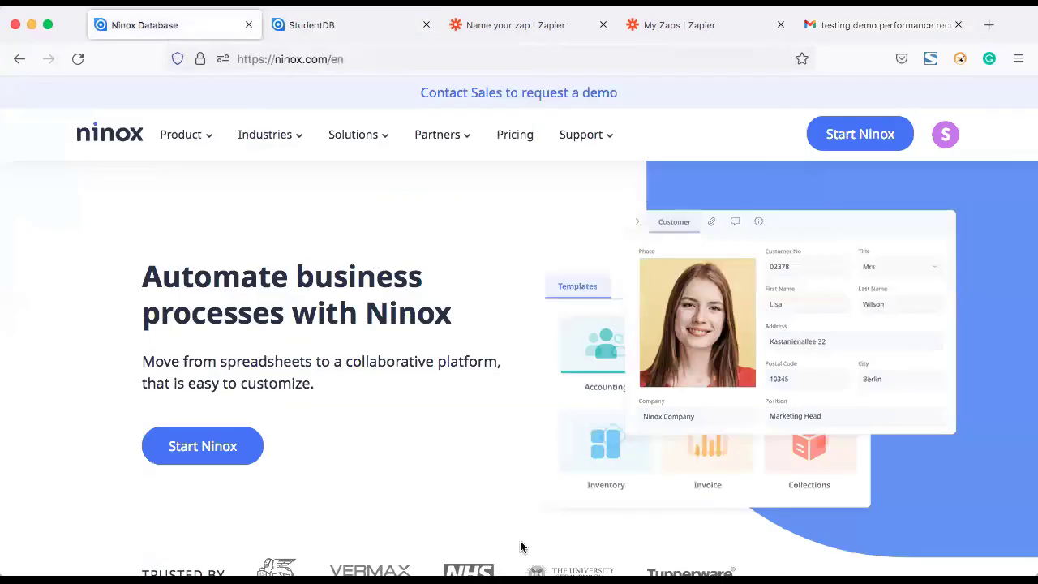